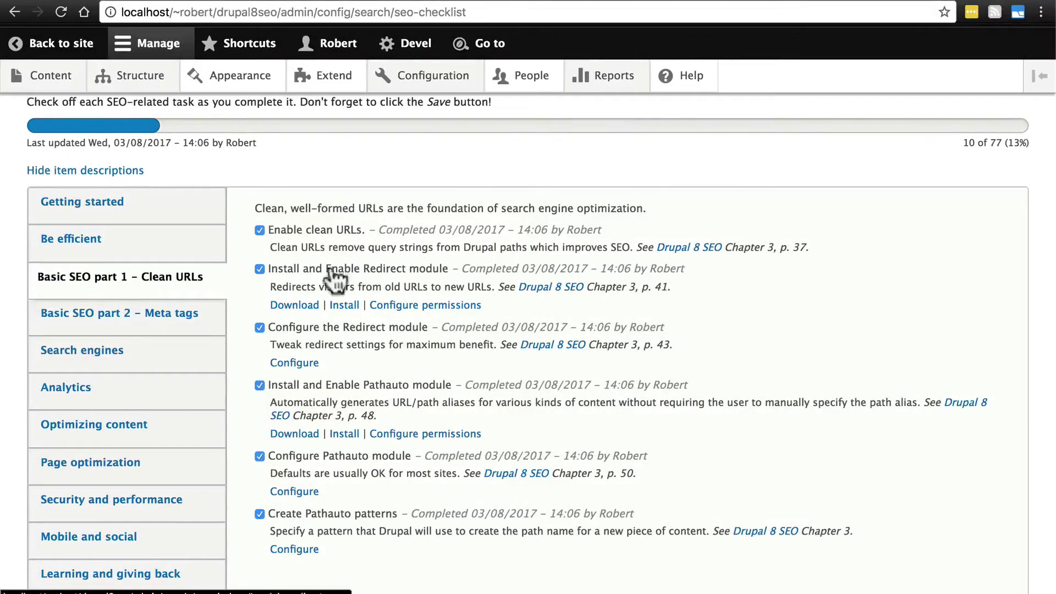
Open the 'Basic SEO part 2 – Meta tags' tab of the SEO checklist
scroll(269, 428, "down", 3)
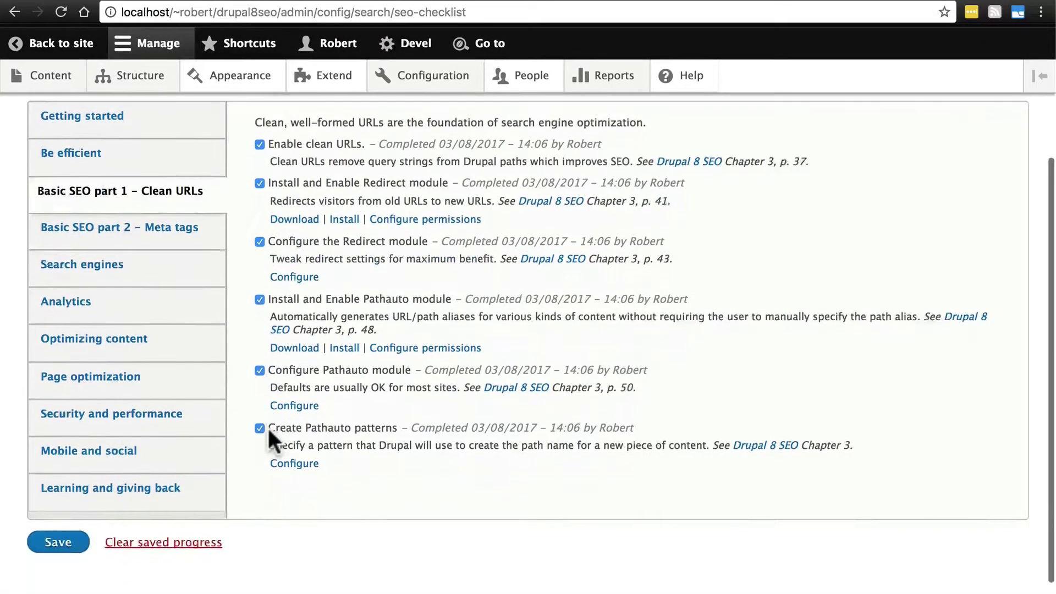
scroll(351, 463, "up", 5)
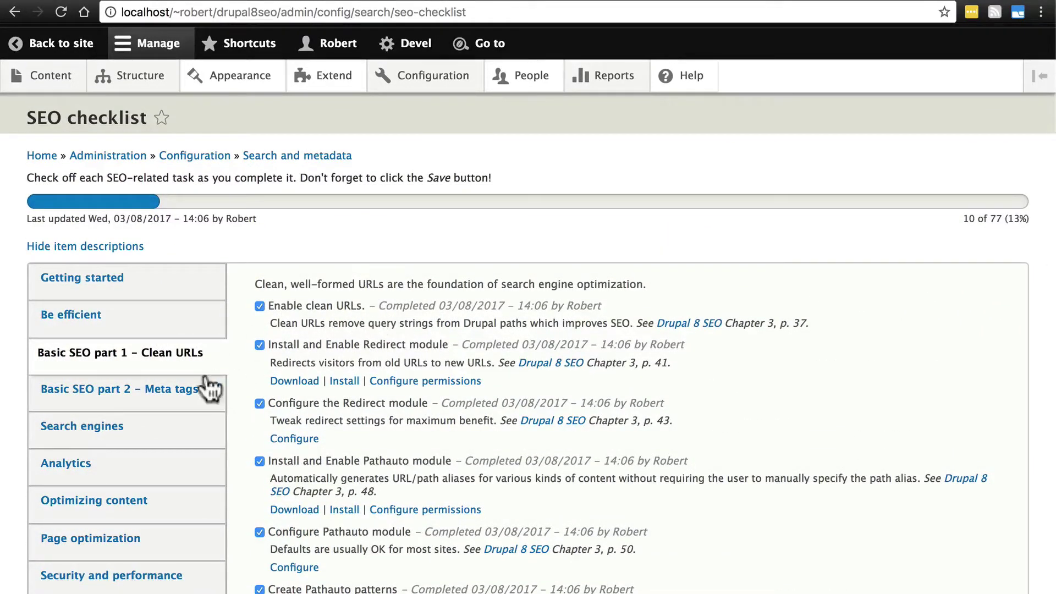
left_click(146, 404)
left_click(125, 406)
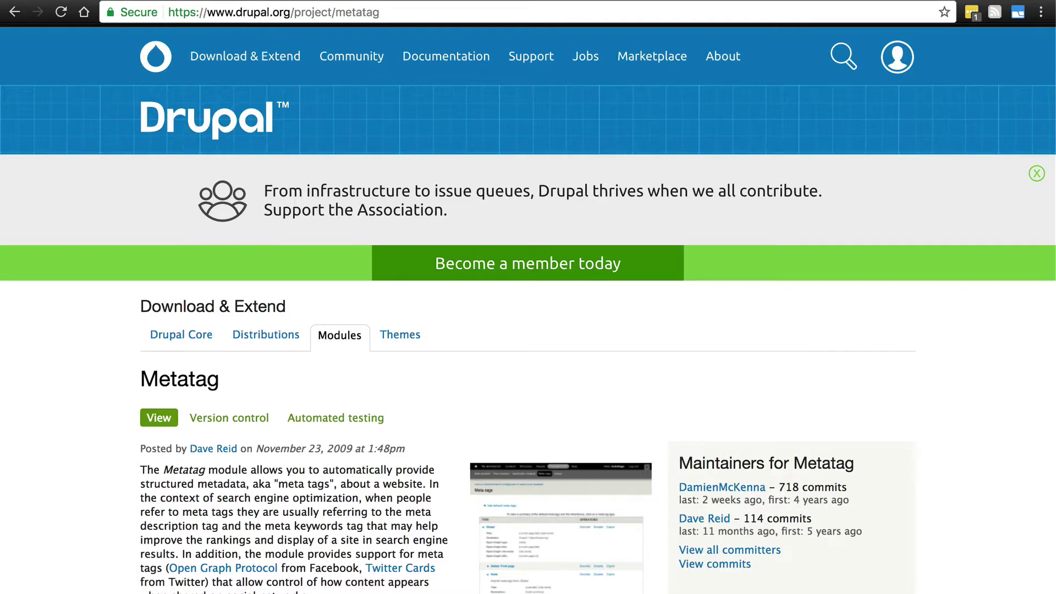
scroll(528, 308, "down", 8)
key("super+w")
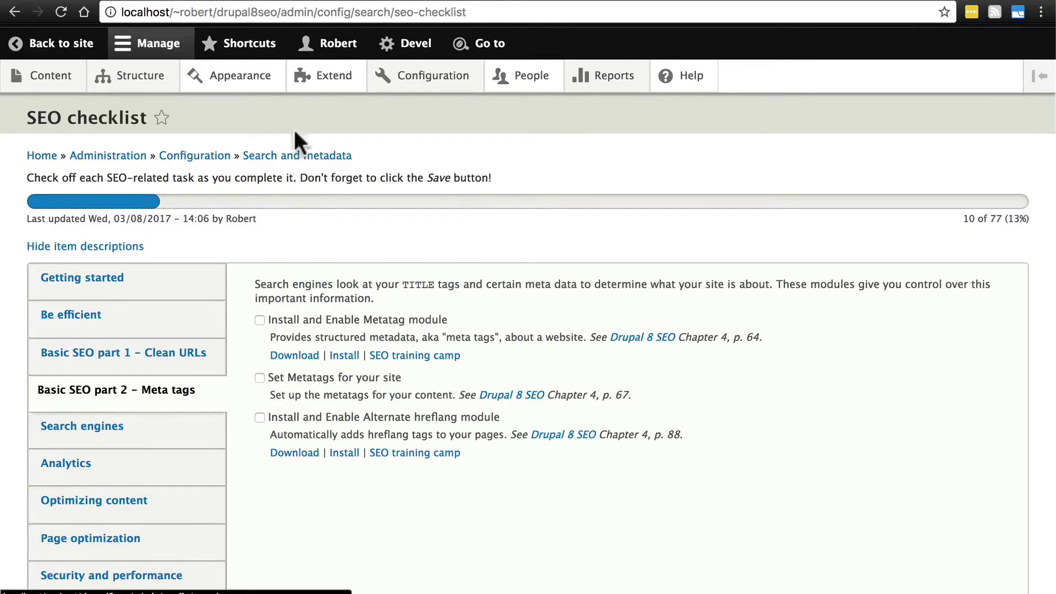
On the Extend page, filter to the SEO category and tick the Metatag module
left_click(337, 89)
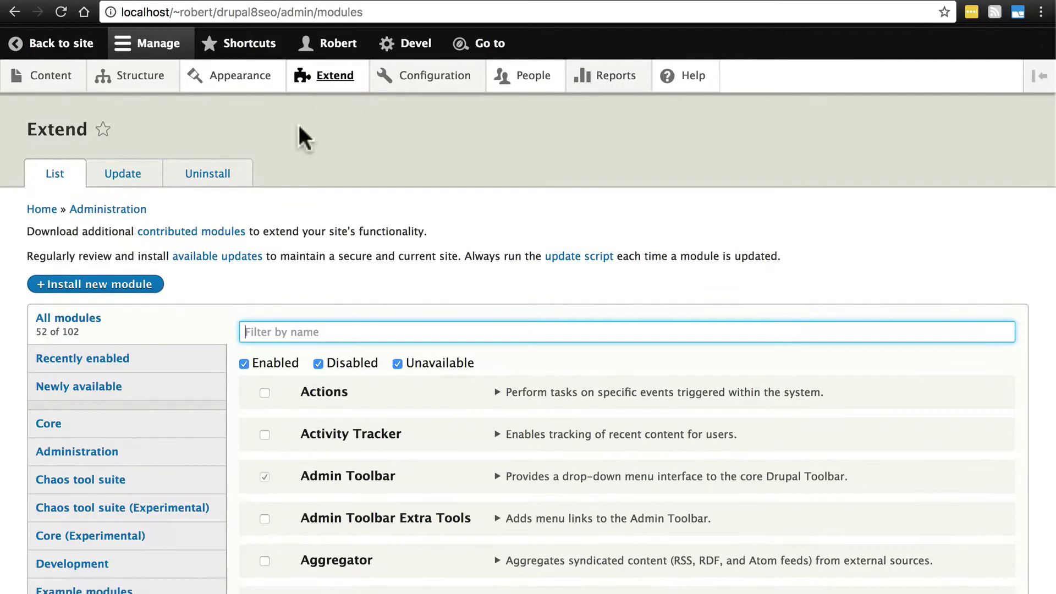
scroll(300, 138, "down", 7)
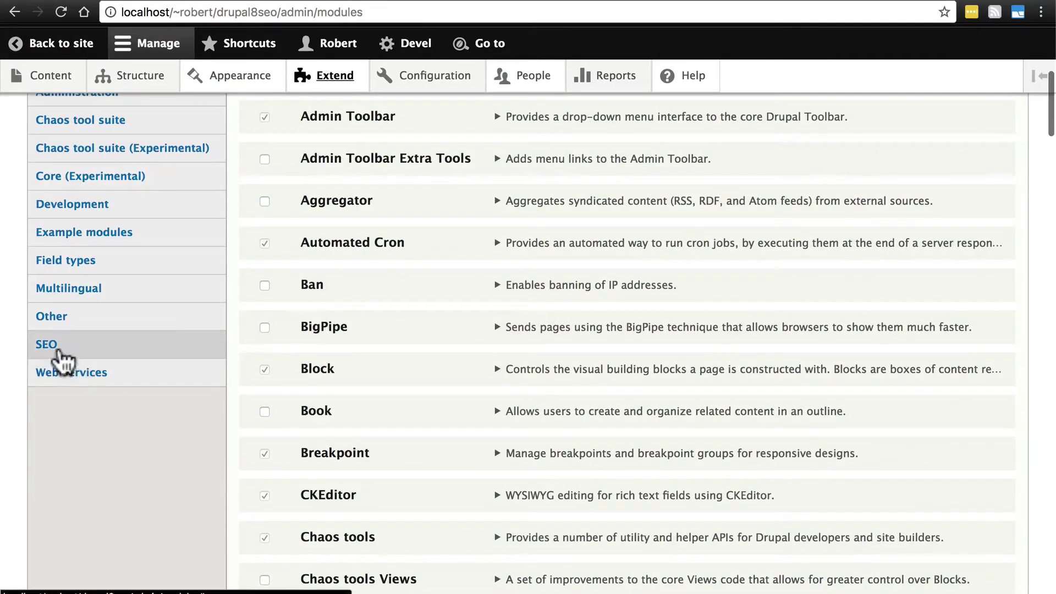
left_click(77, 352)
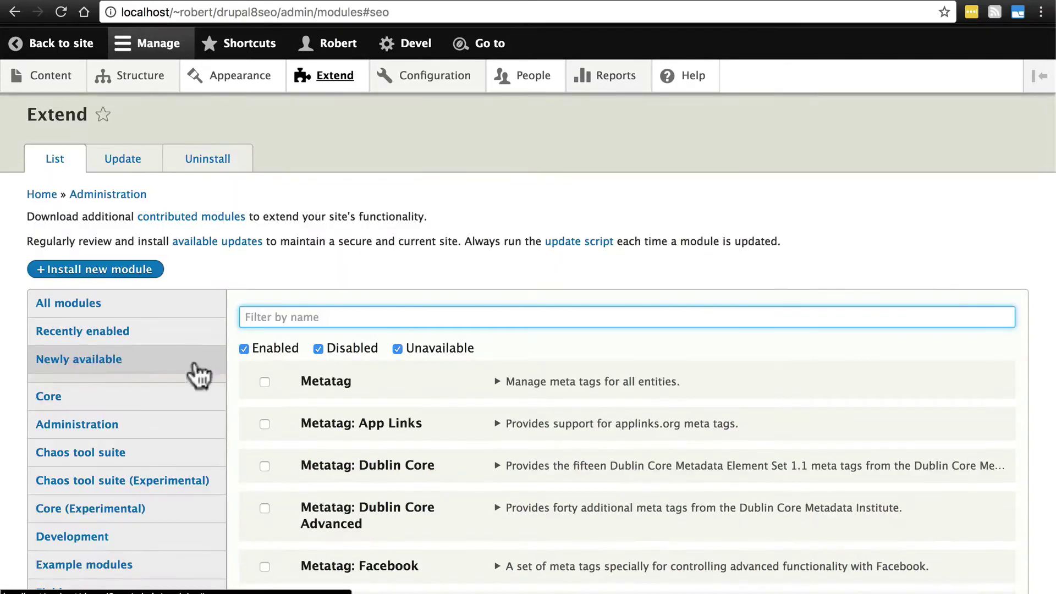
scroll(529, 332, "down", 4)
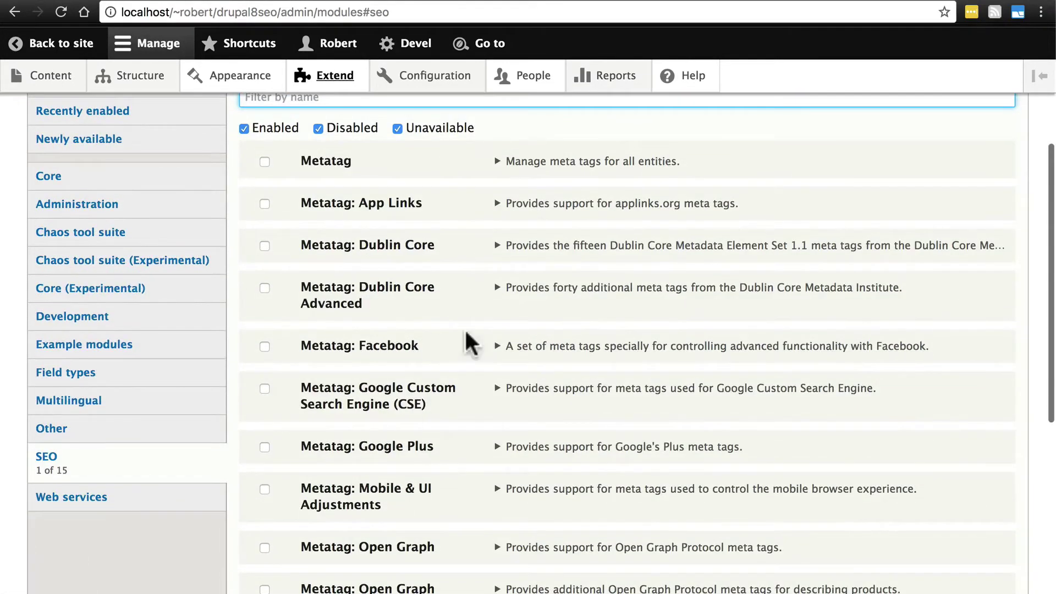
scroll(464, 341, "down", 5)
scroll(470, 333, "down", 3)
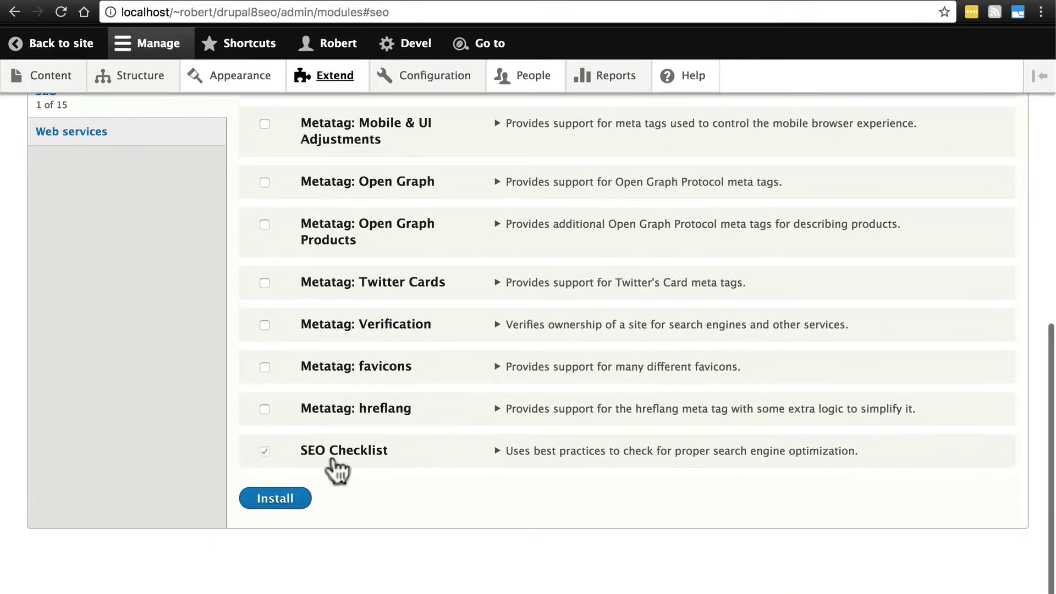
scroll(432, 464, "up", 7)
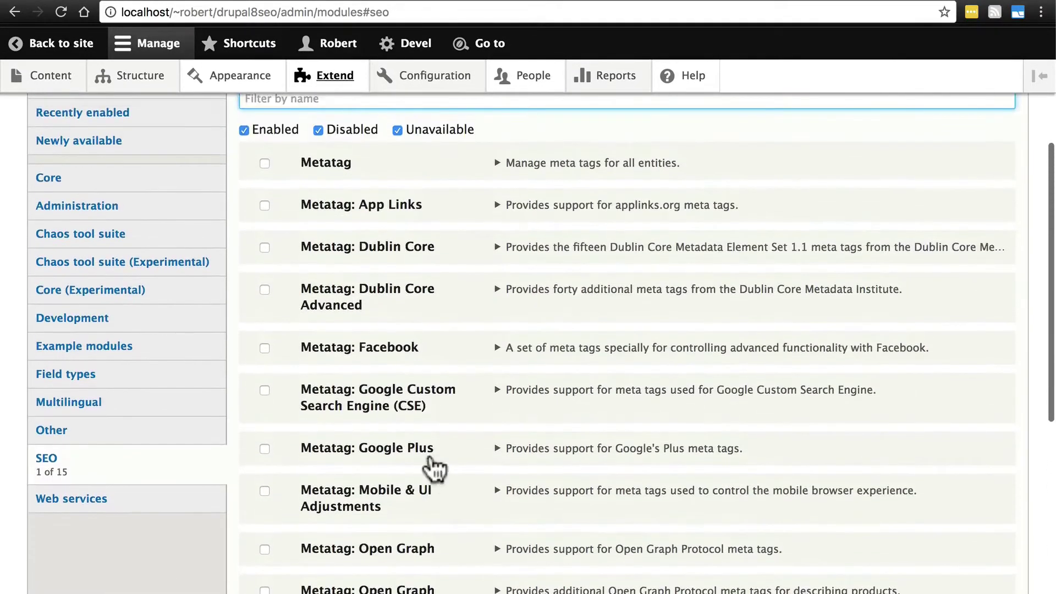
scroll(454, 367, "down", 1)
scroll(453, 378, "up", 2)
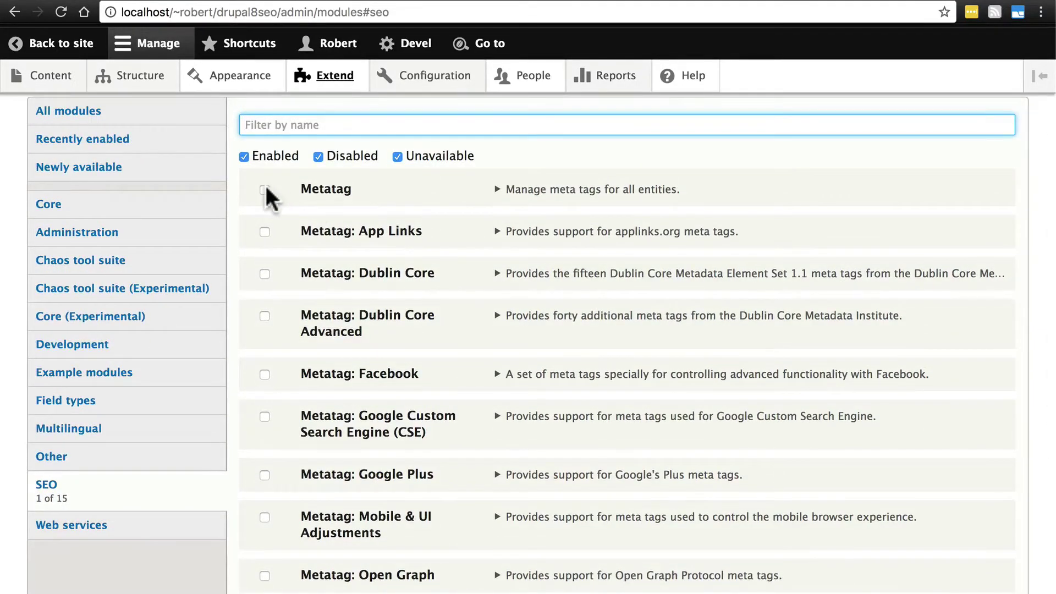
left_click(265, 189)
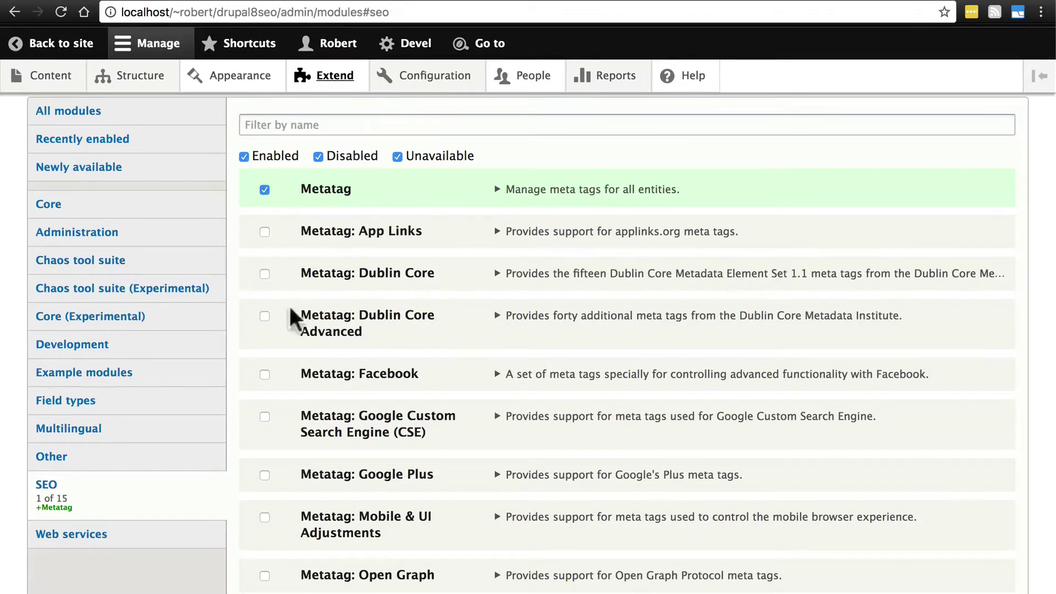
scroll(352, 338, "down", 3)
scroll(350, 332, "up", 2)
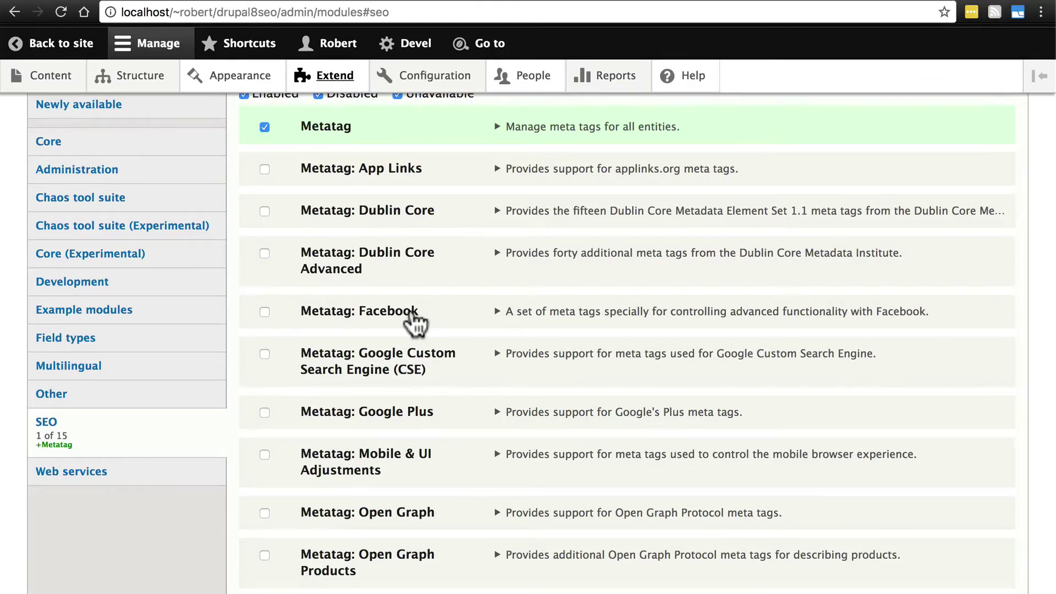
Install the ticked Metatag module from the bottom of the Extend list
scroll(413, 322, "up", 2)
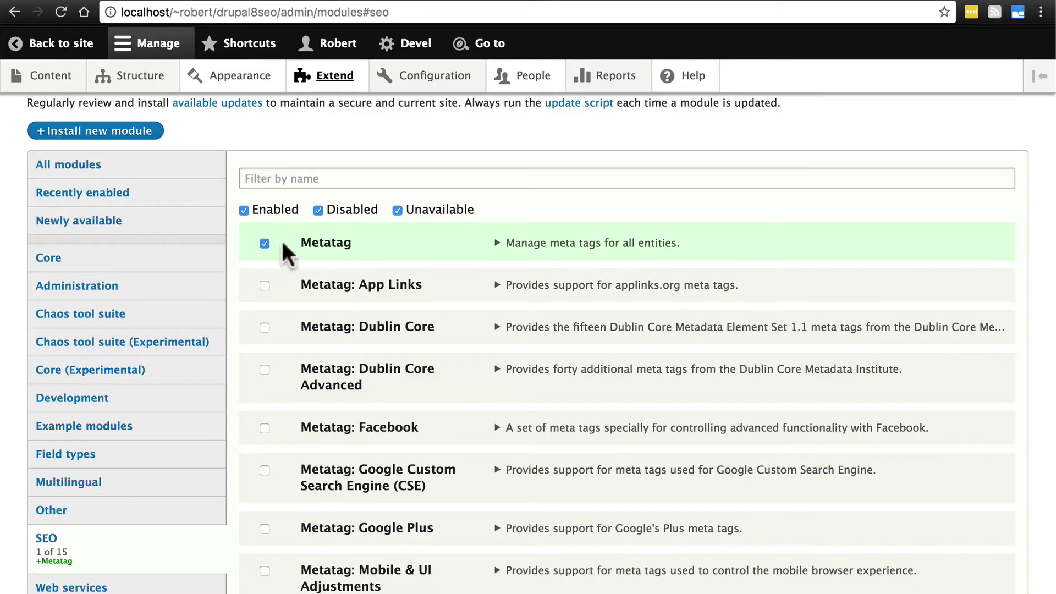
scroll(297, 248, "down", 8)
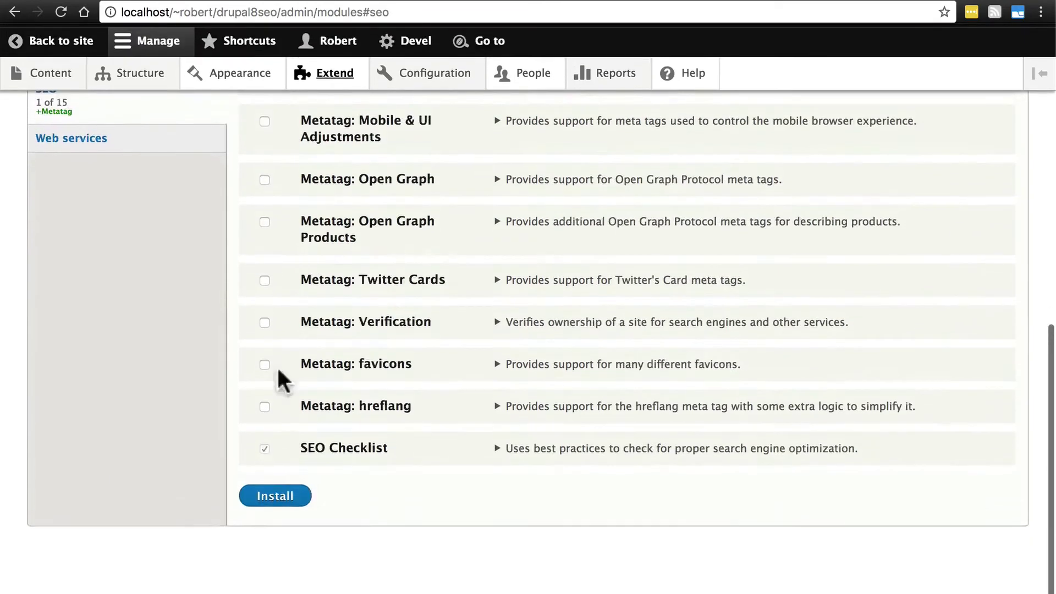
left_click(264, 503)
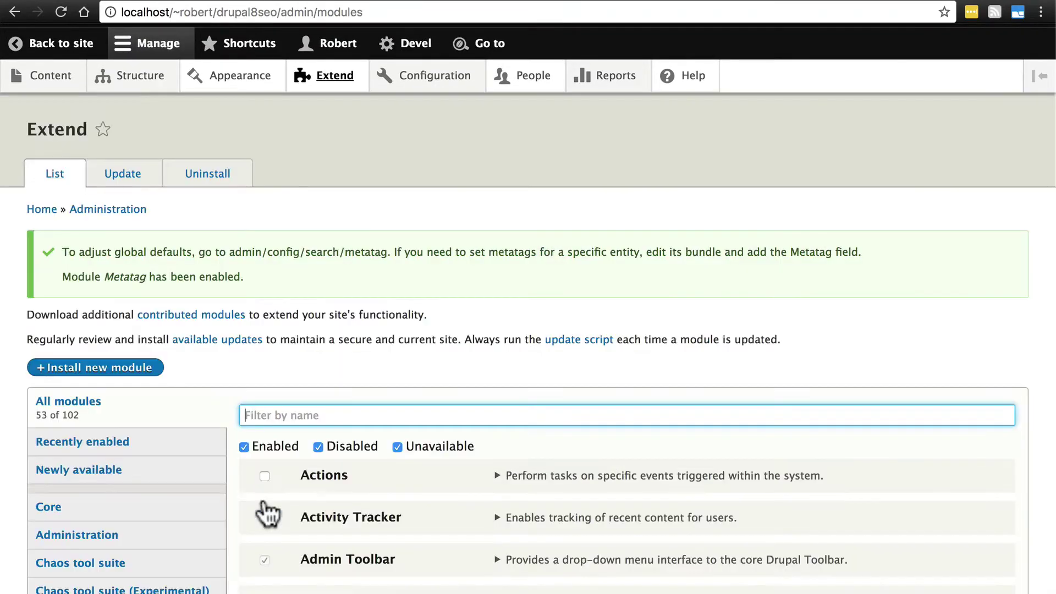
Go to Configuration > Search and metadata > SEO Checklist and show its Meta tags tasks
mouse_move(447, 78)
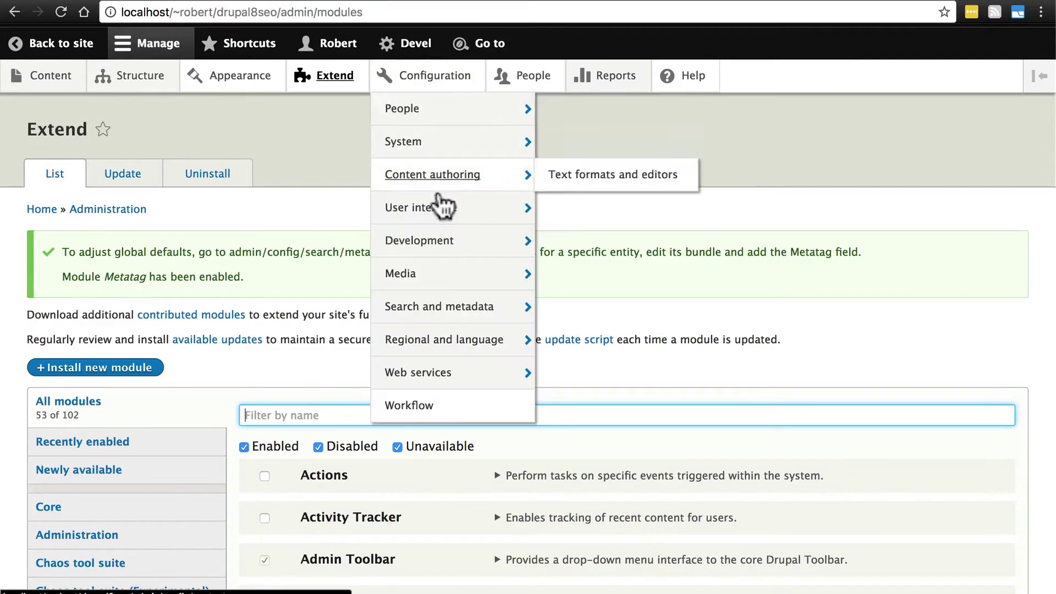
mouse_move(444, 308)
left_click(584, 405)
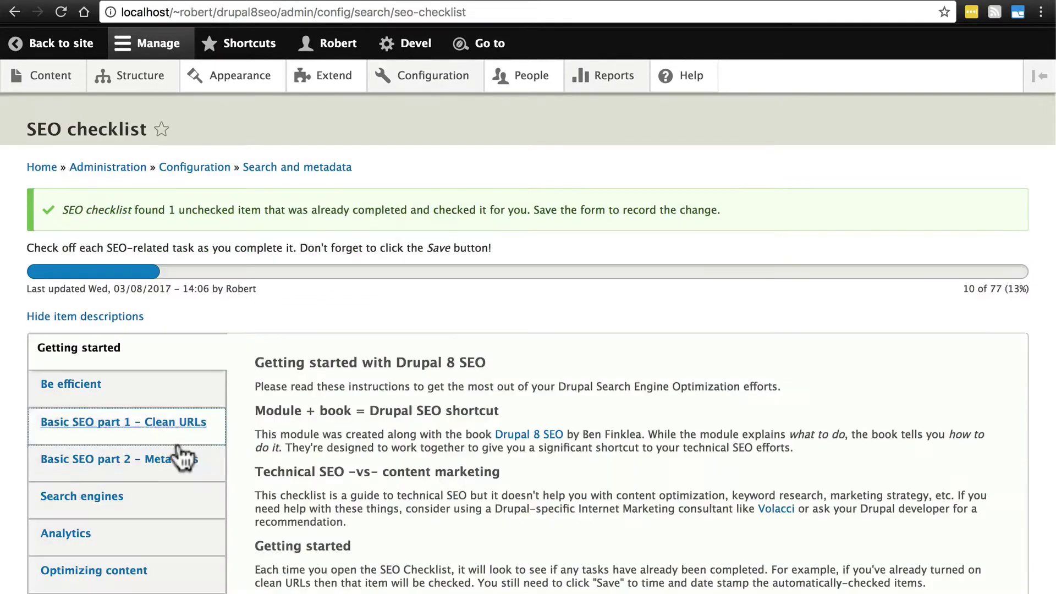
left_click(162, 461)
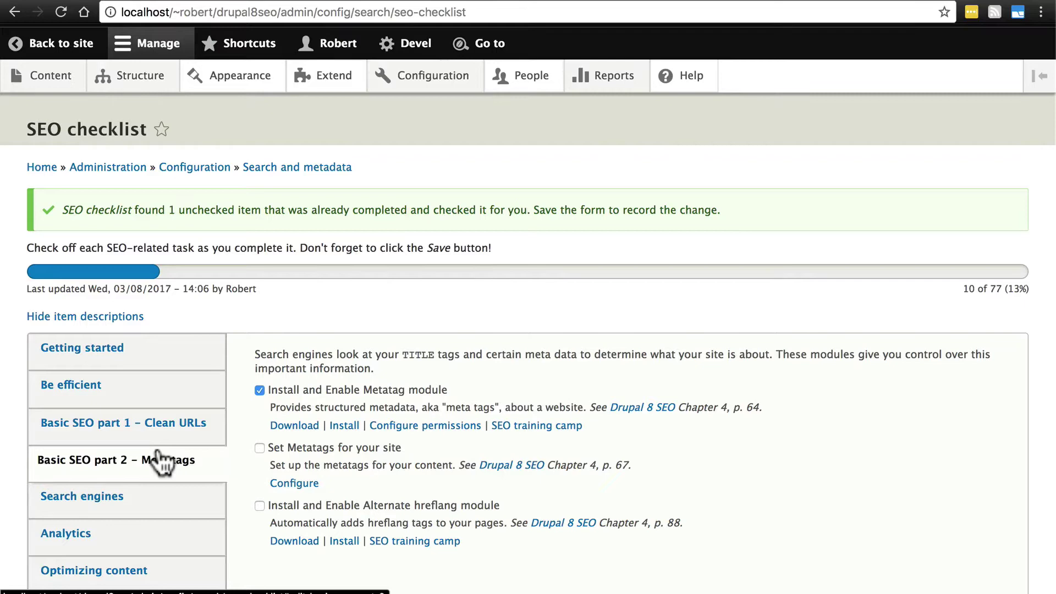
scroll(436, 343, "down", 2)
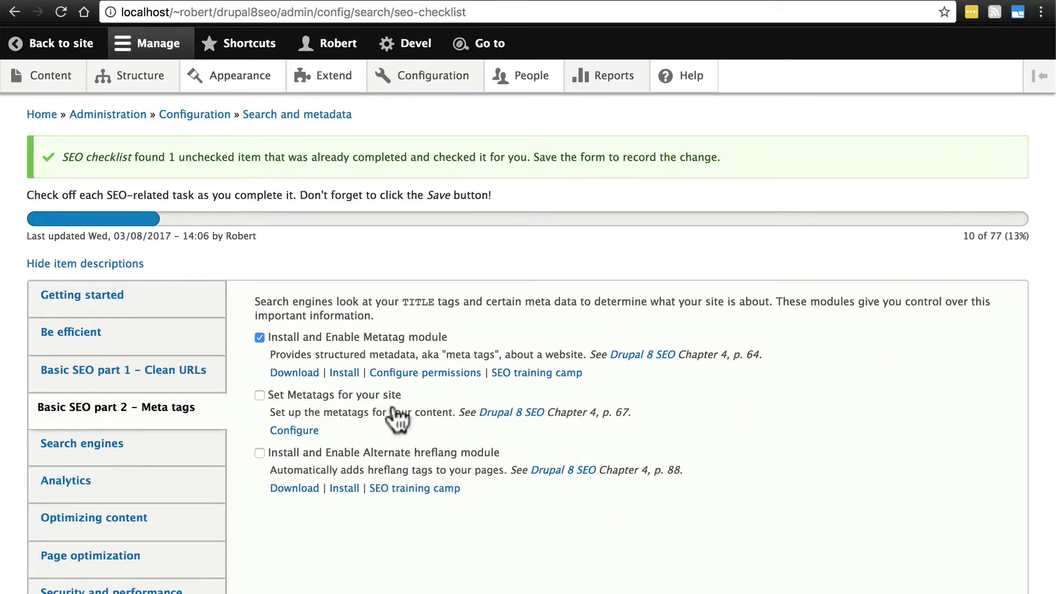
Open Metatag configuration and expand GLOBAL to show the [current-page:title] | [site:name] title
left_click(297, 431)
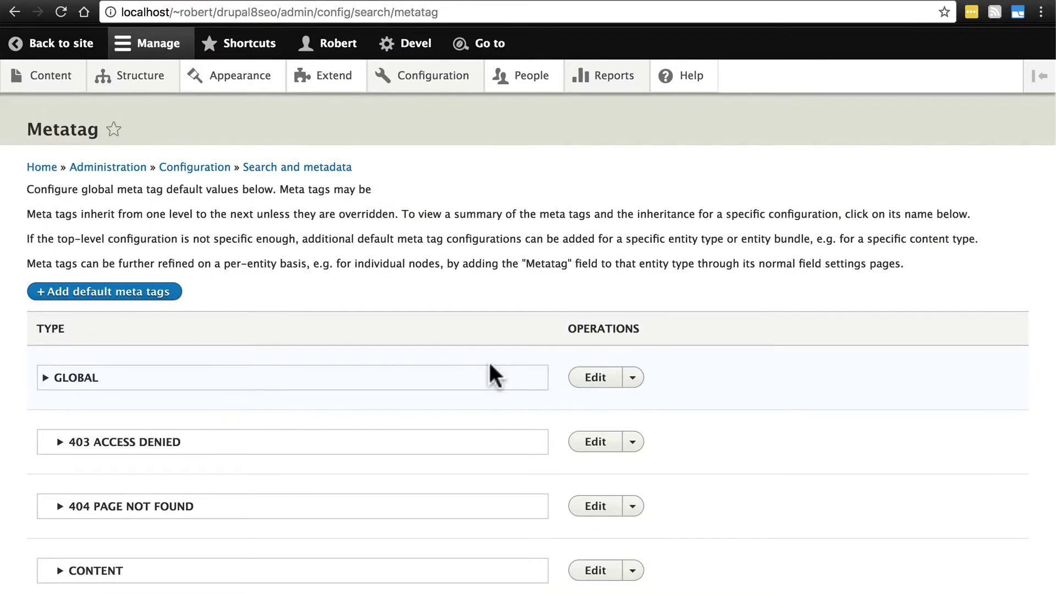
scroll(489, 364, "down", 3)
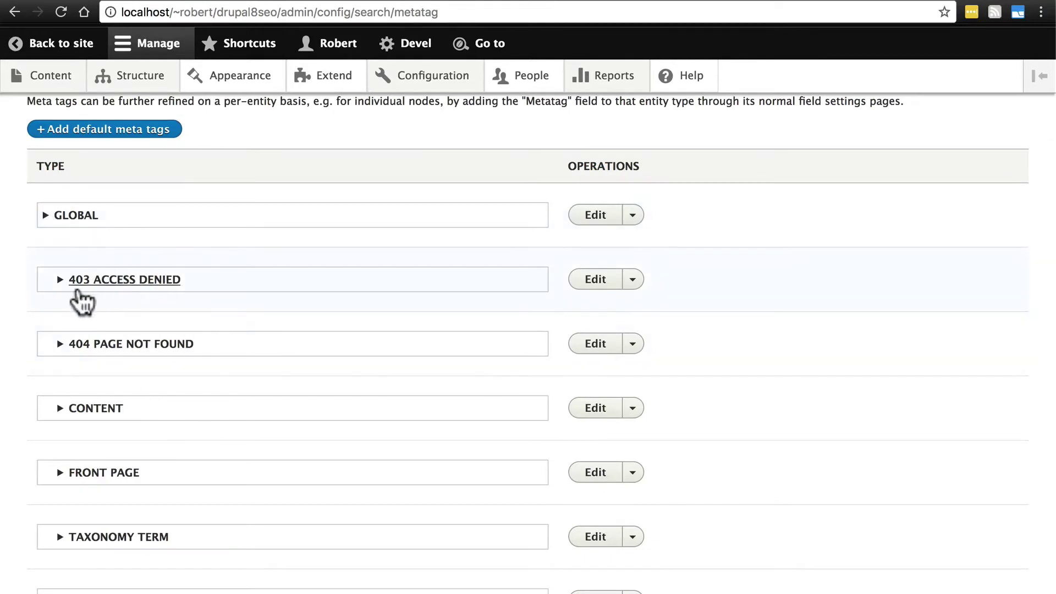
scroll(273, 302, "down", 2)
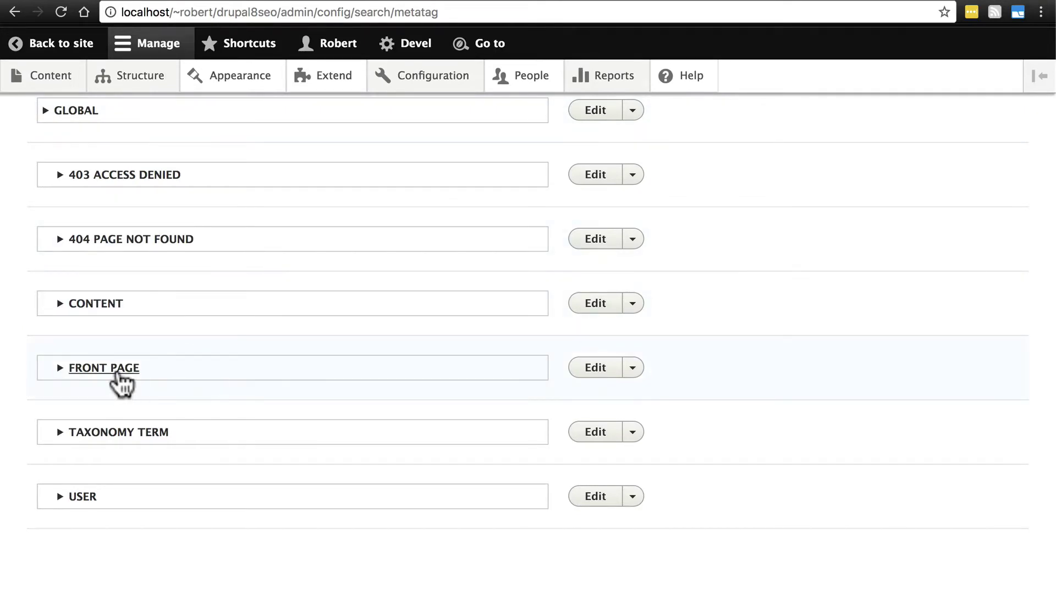
scroll(304, 381, "up", 4)
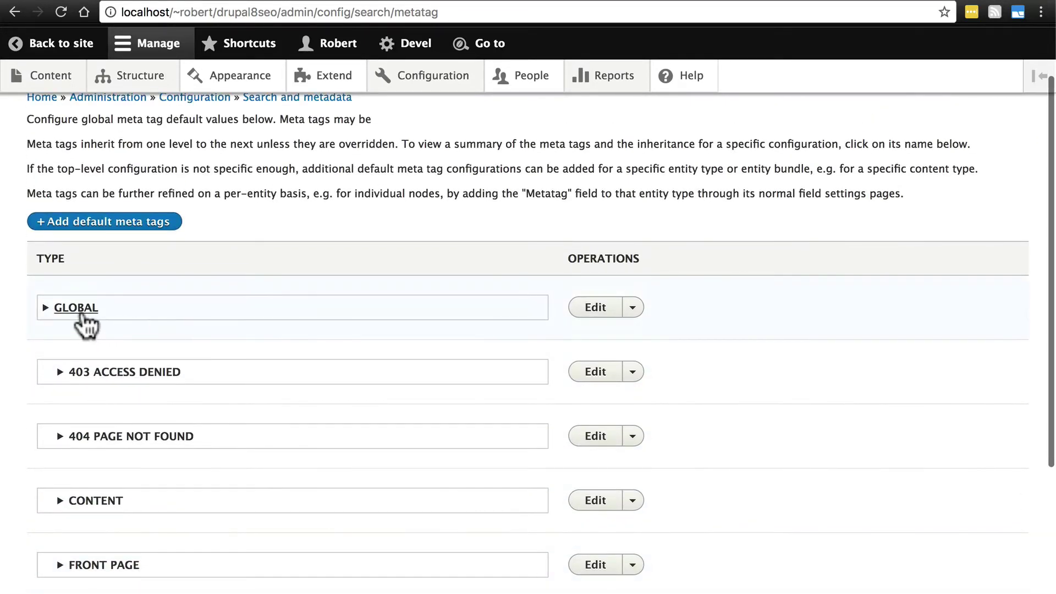
left_click(80, 312)
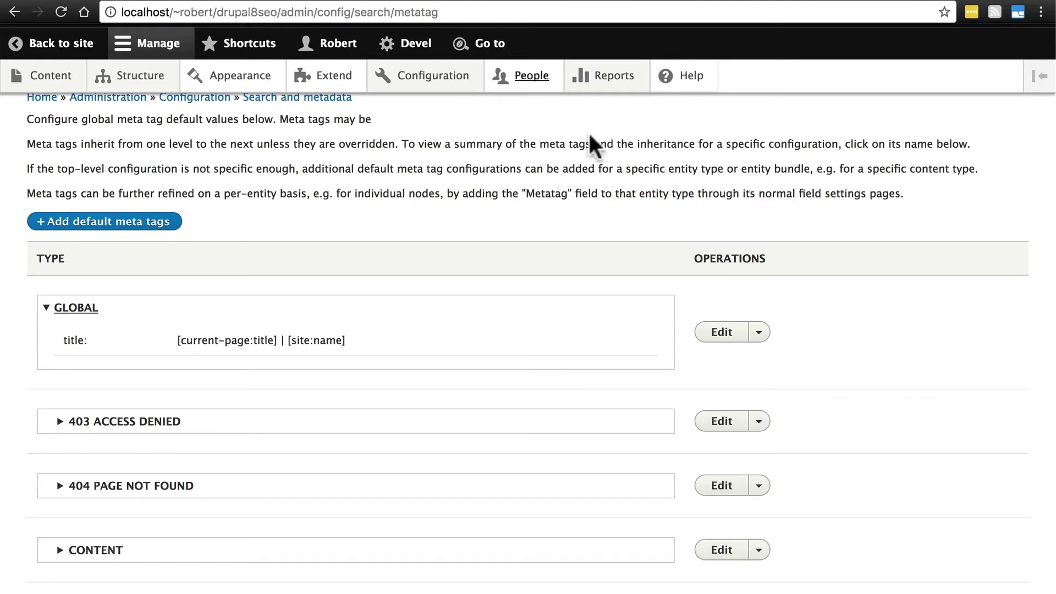
left_click(712, 335)
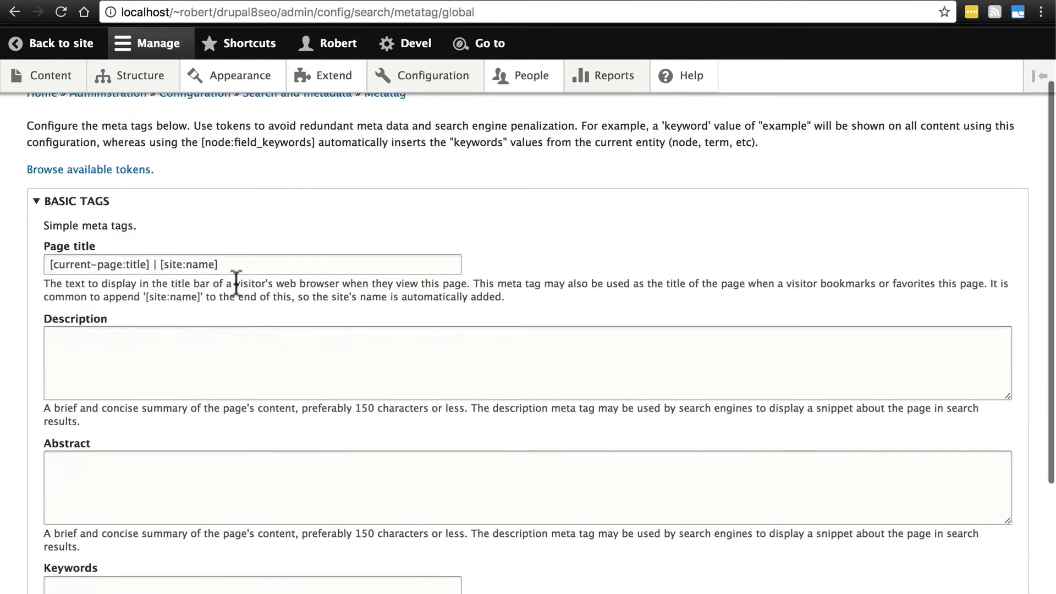
left_click(222, 365)
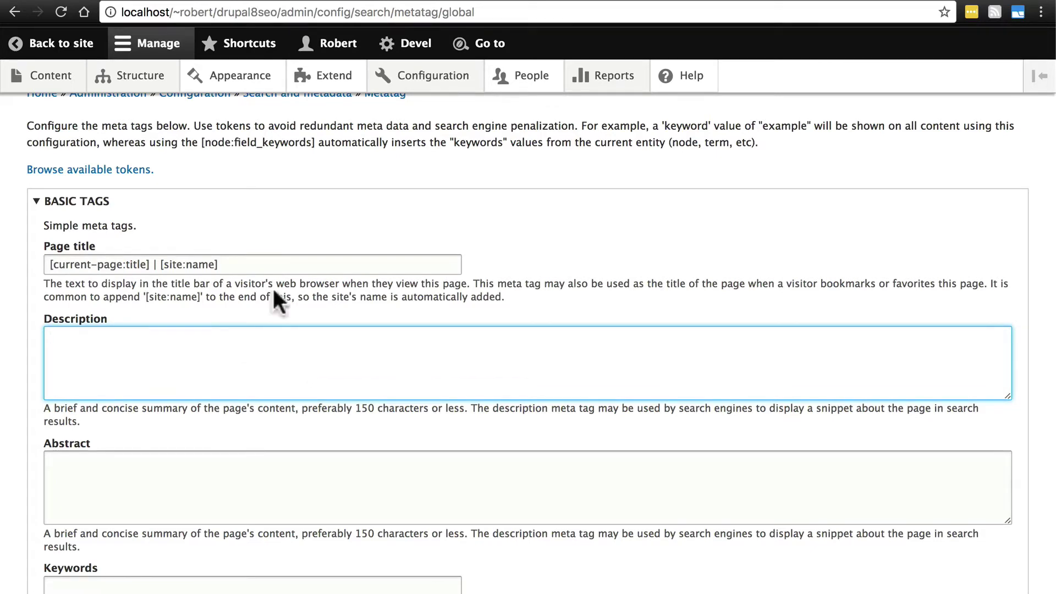
left_click(14, 12)
scroll(352, 410, "down", 4)
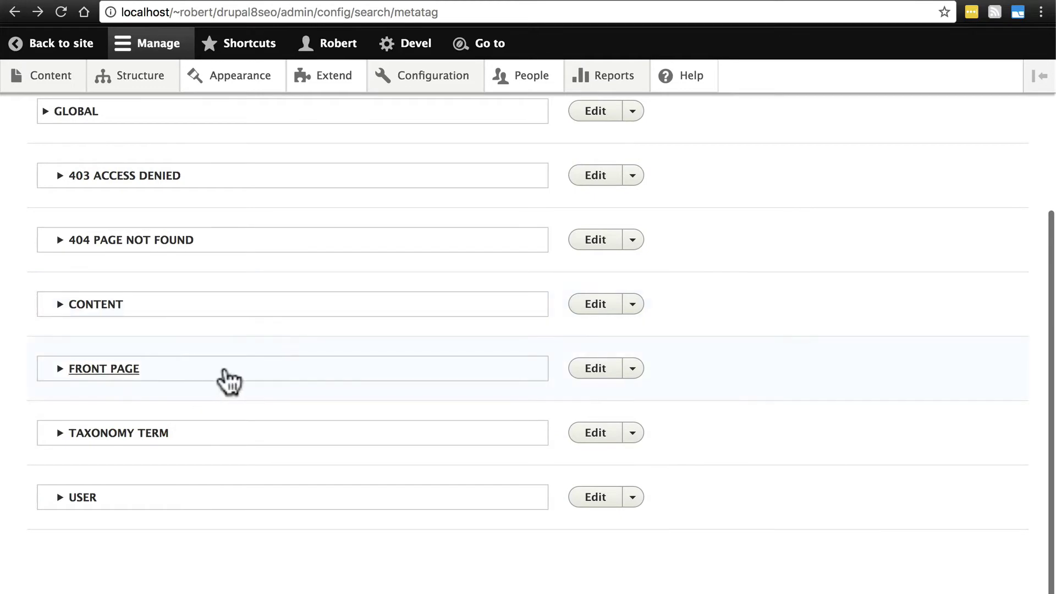
scroll(233, 287, "up", 2)
scroll(332, 440, "down", 2)
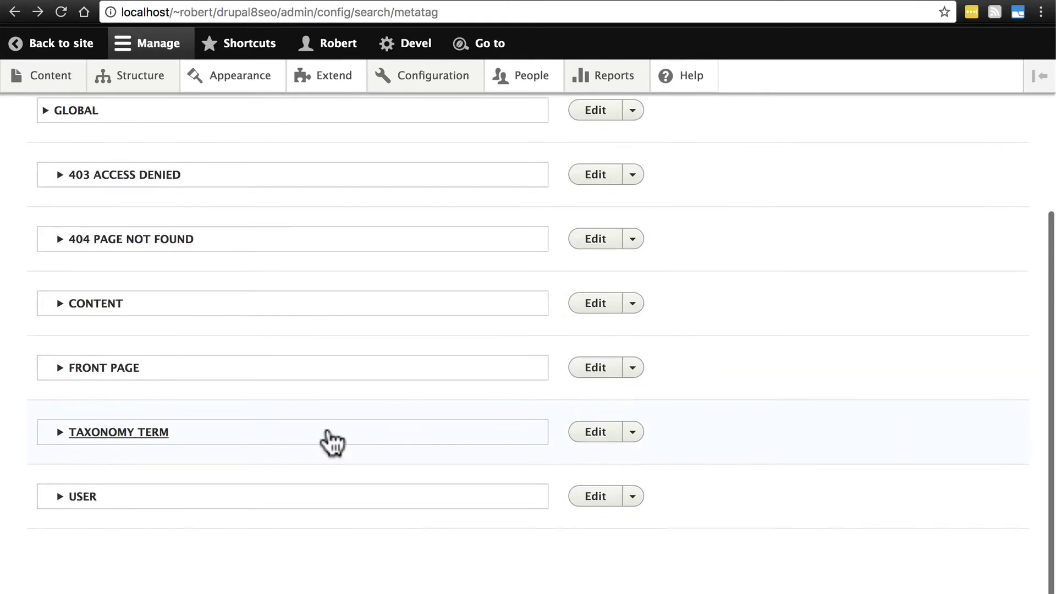
scroll(330, 441, "up", 3)
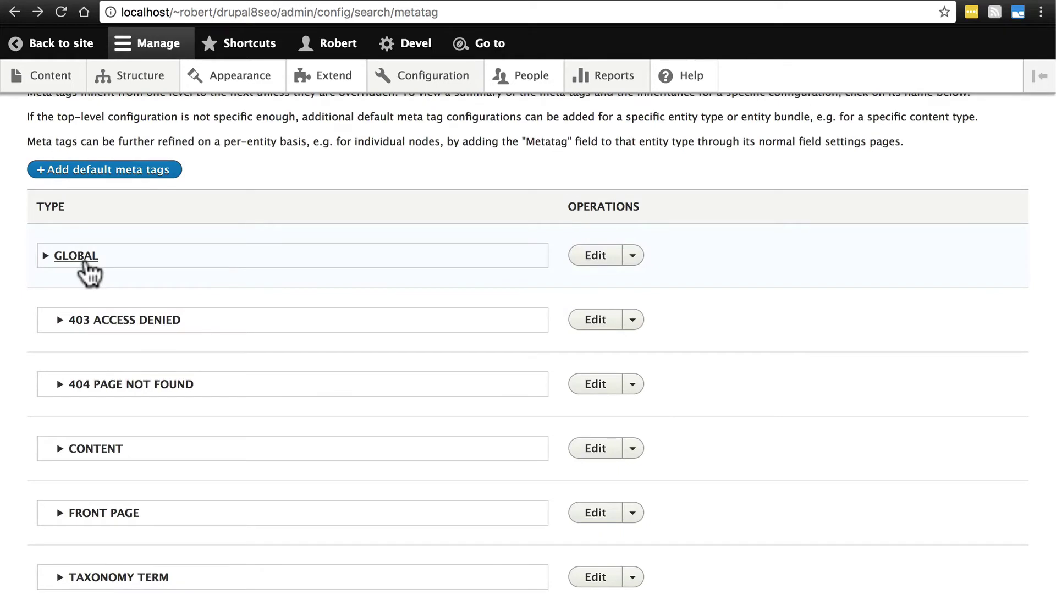
scroll(254, 264, "down", 3)
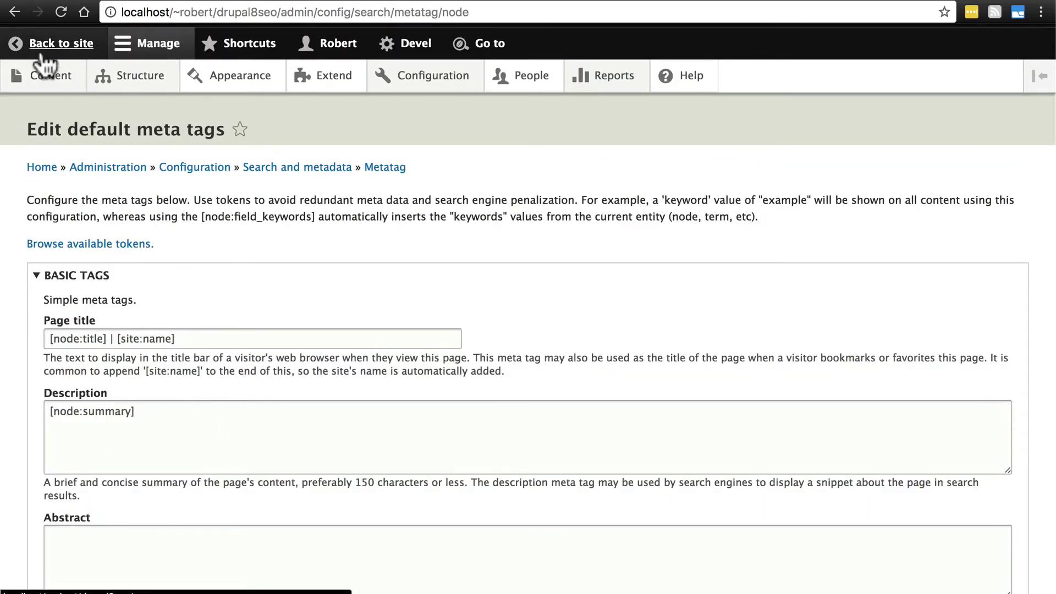
left_click(14, 12)
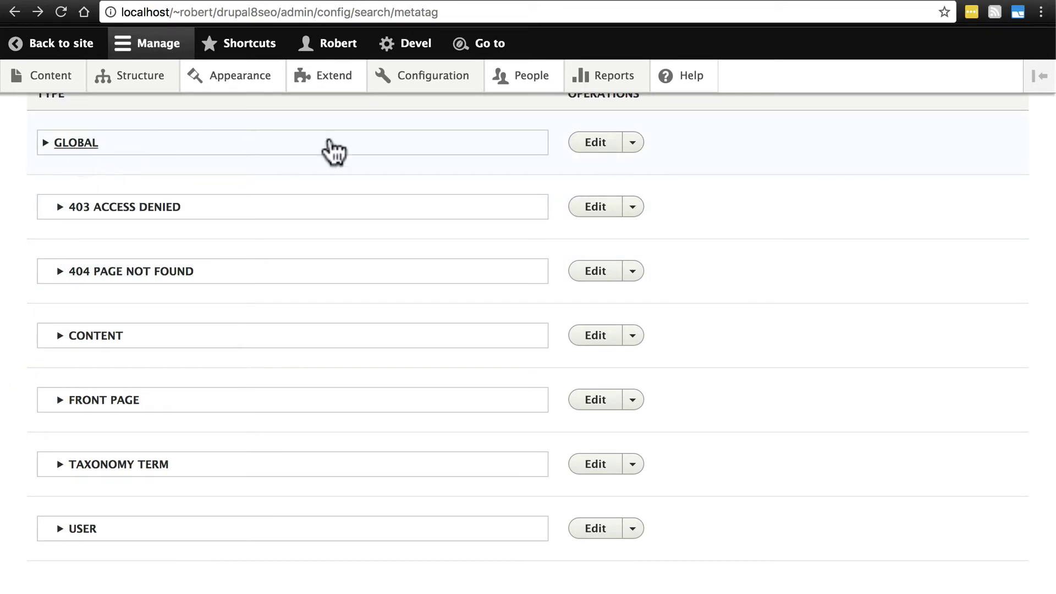
Edit the Global defaults, browse the Current user tokens, then focus the Description field
left_click(588, 148)
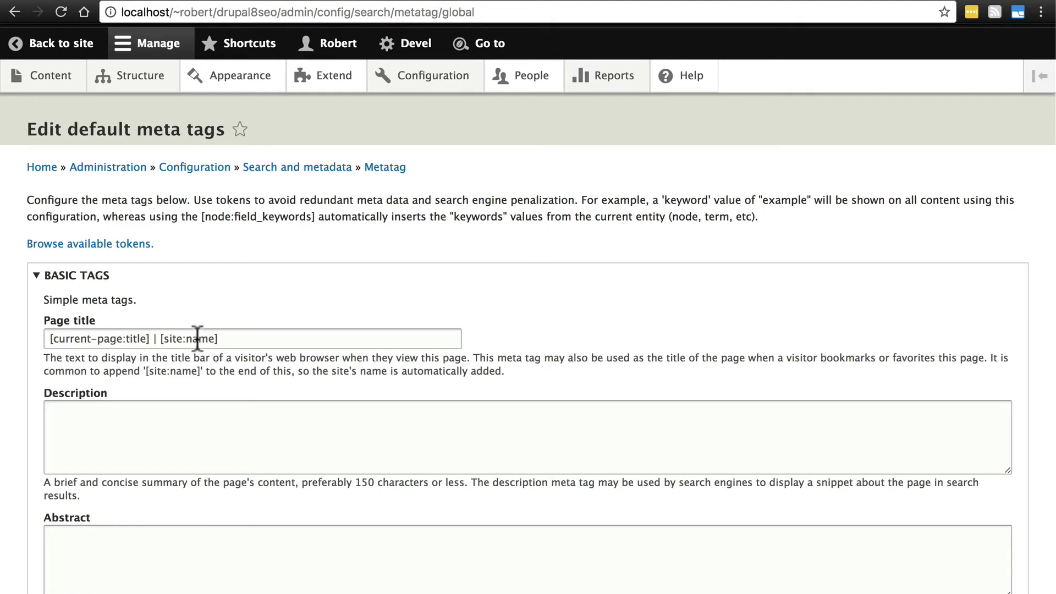
left_click(113, 254)
left_click(566, 395)
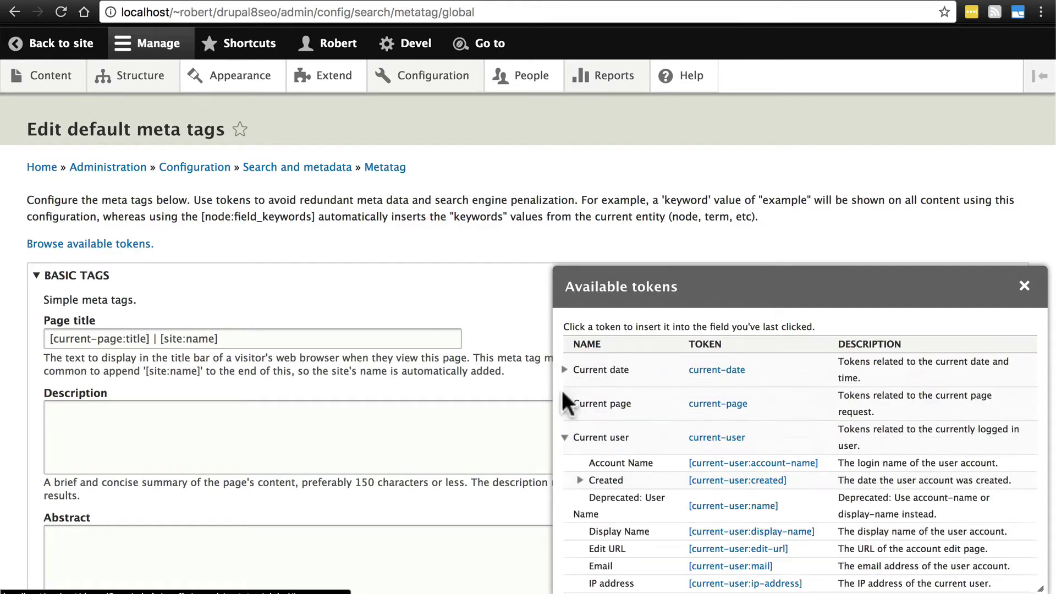
left_click(564, 439)
left_click(1023, 287)
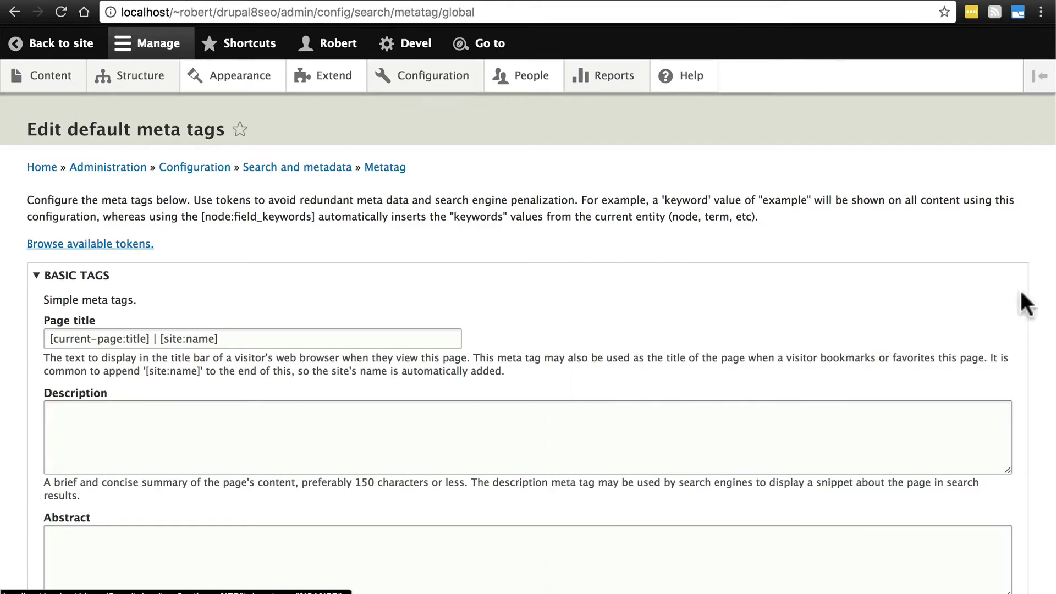
left_click(433, 439)
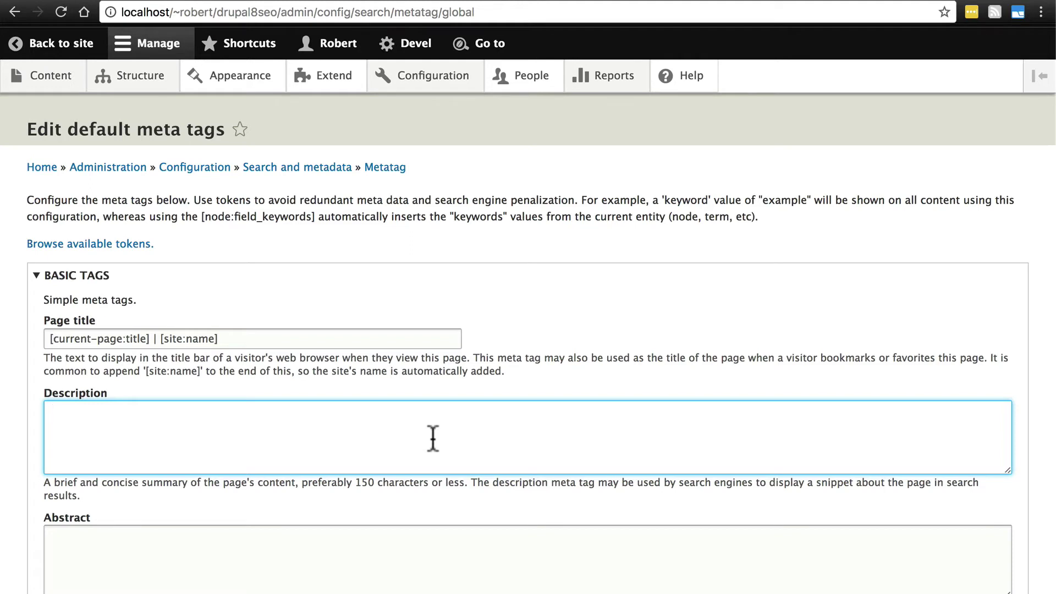
Enter Description 'This is the best source for Drupal 8 search engine optimization on the web.'
type("This is the best source")
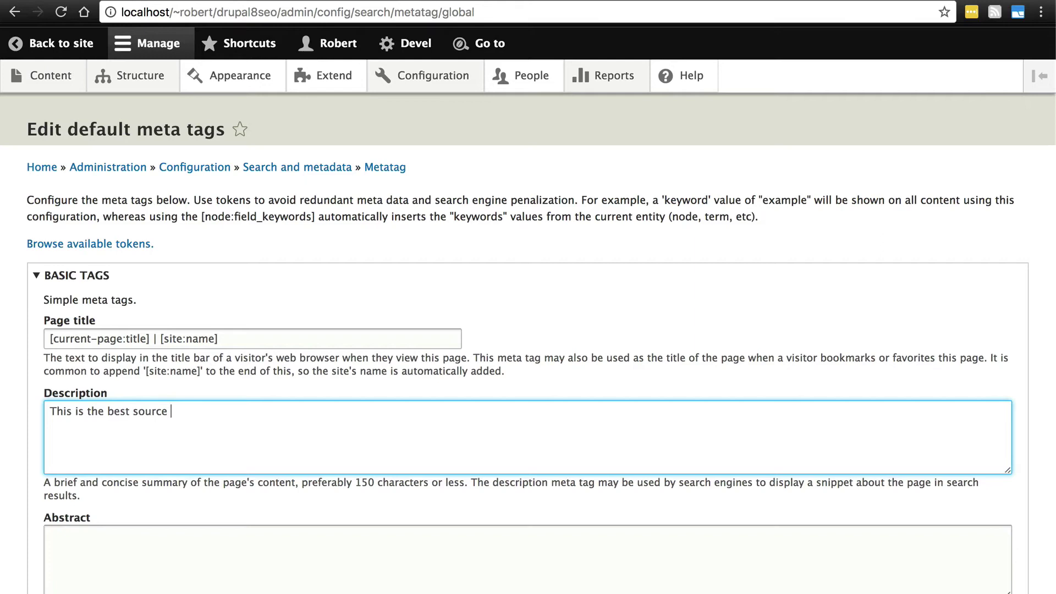
type(" for Drupal 8 search engine")
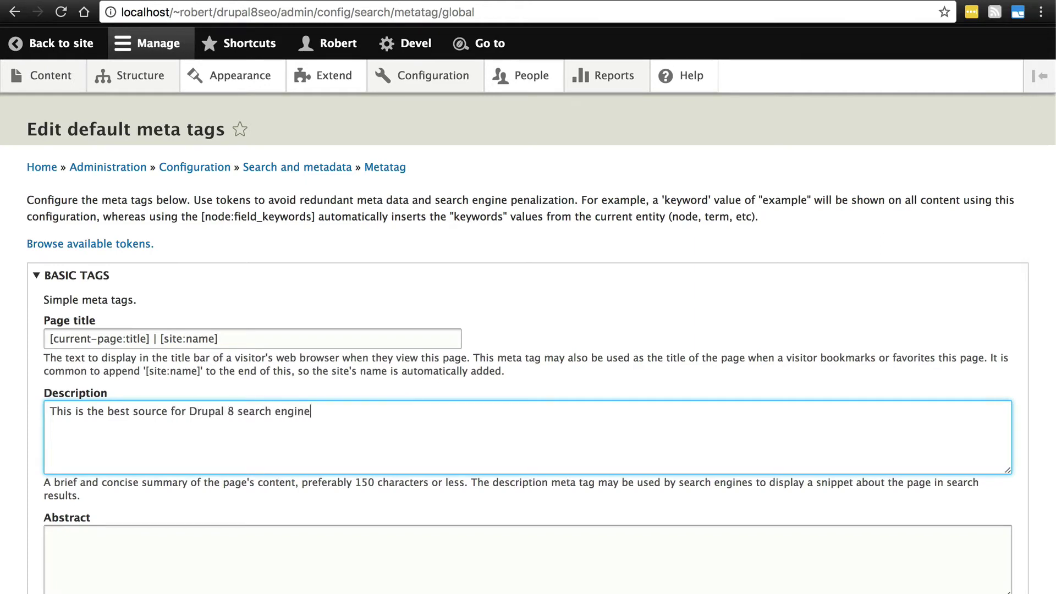
type(" optimization on t")
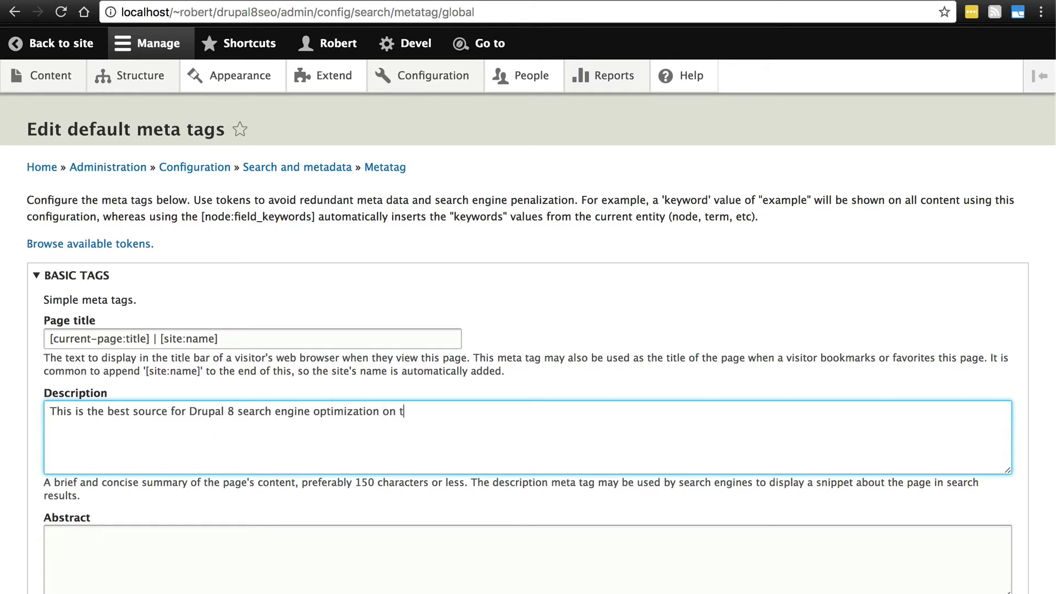
type("he web.")
scroll(484, 385, "down", 5)
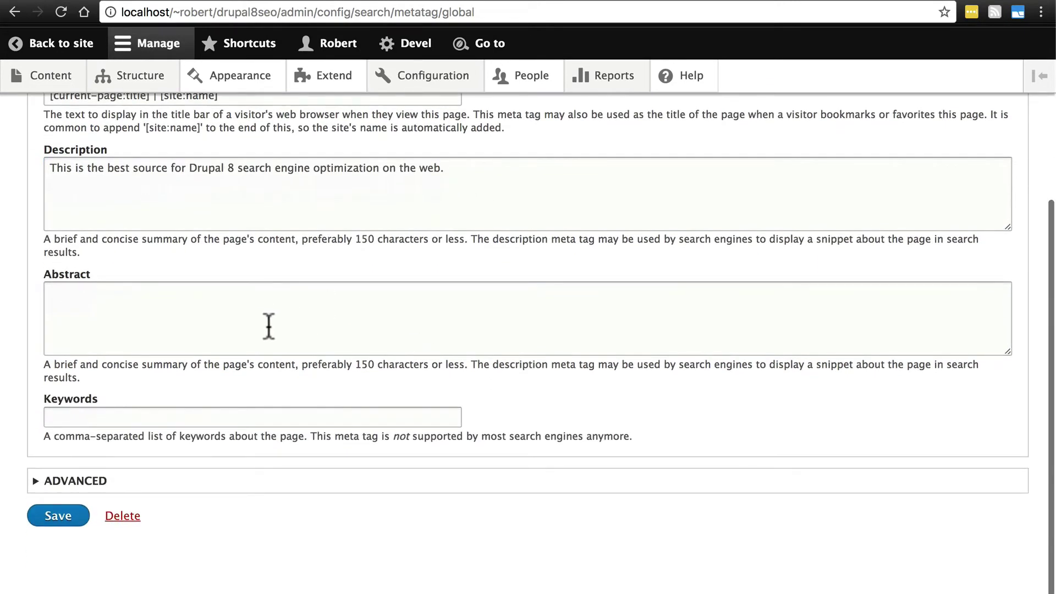
left_click(227, 310)
left_click(246, 196)
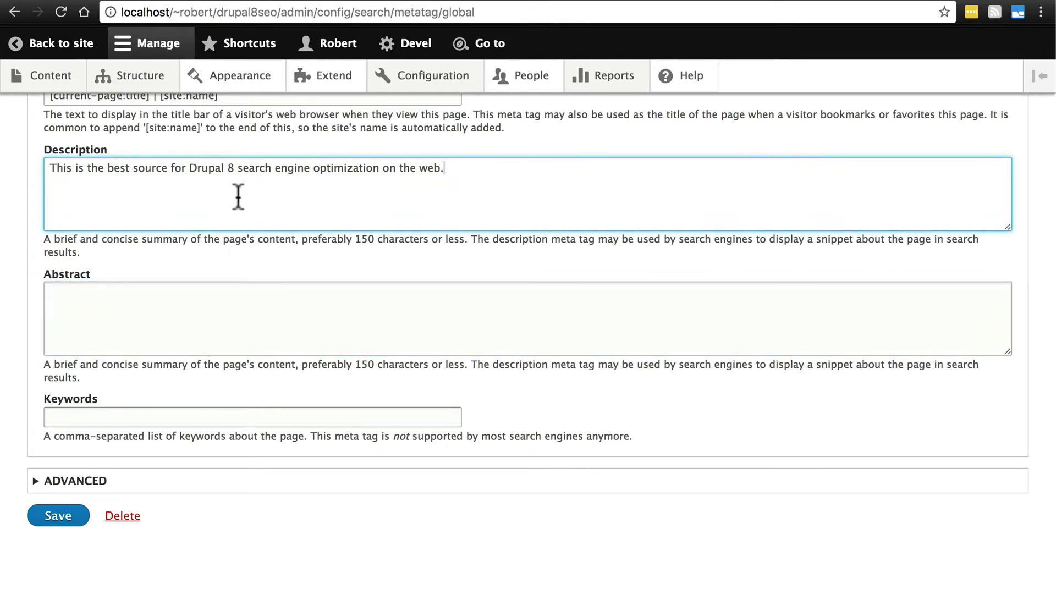
left_click(249, 302)
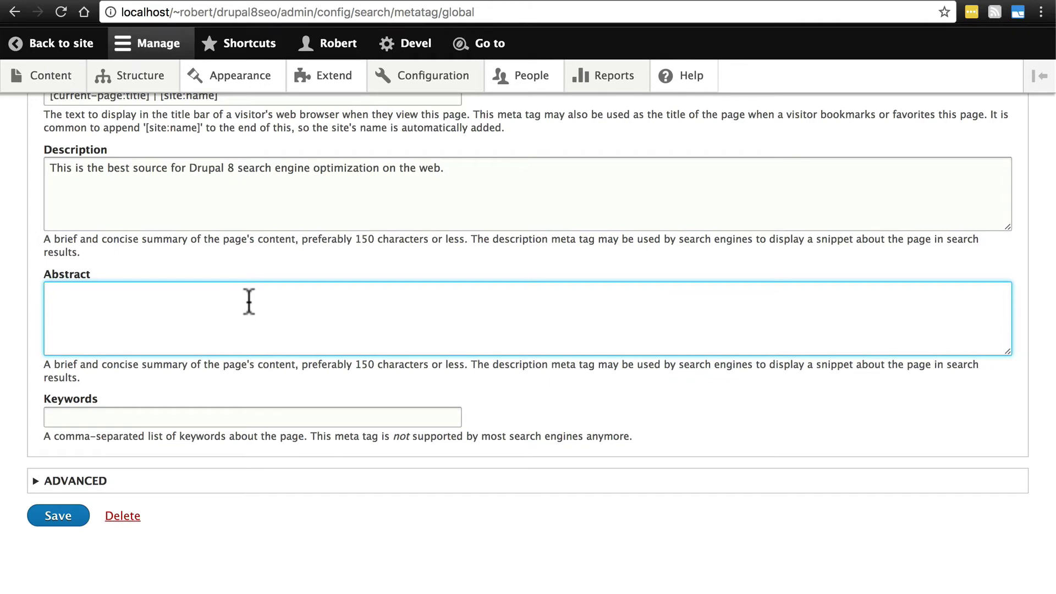
Try sample keywords in the Keywords field, then clear it to leave it empty
left_click(144, 418)
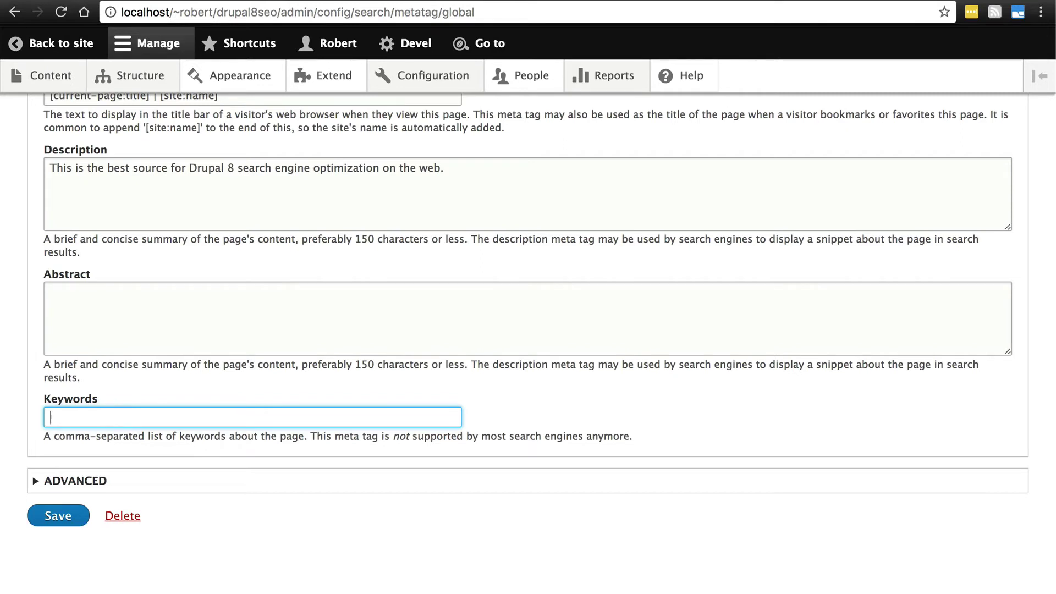
type("seo, drupal, search engine, go")
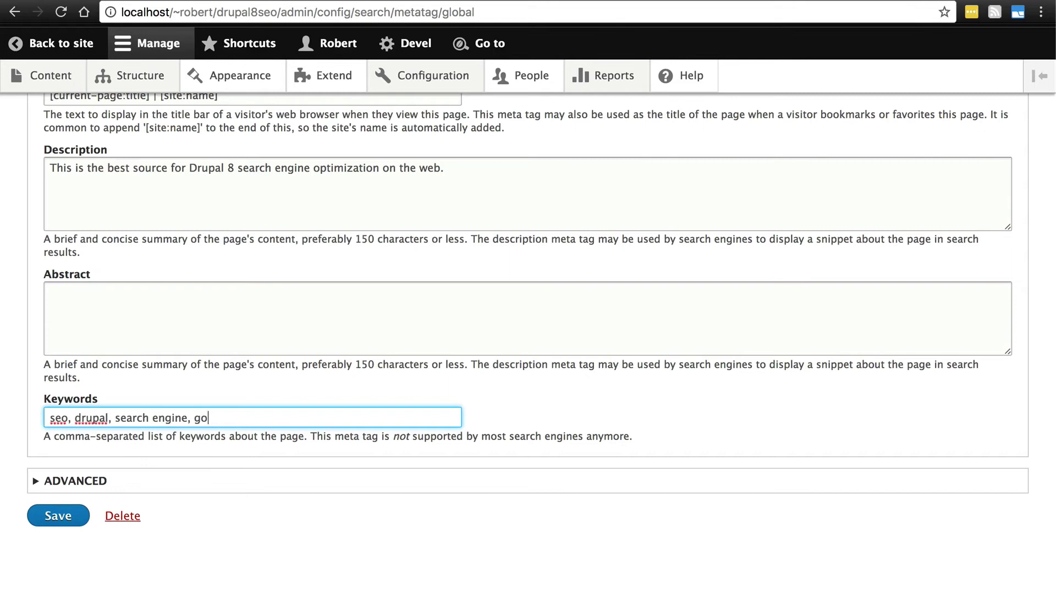
type("ogle")
left_click_drag(230, 418, 39, 422)
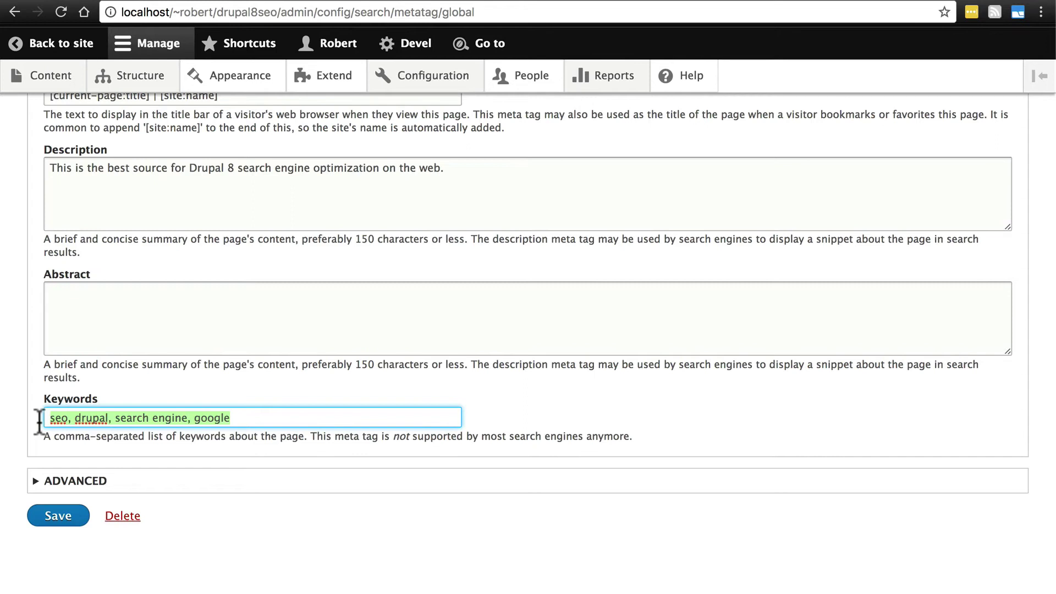
type("star wars")
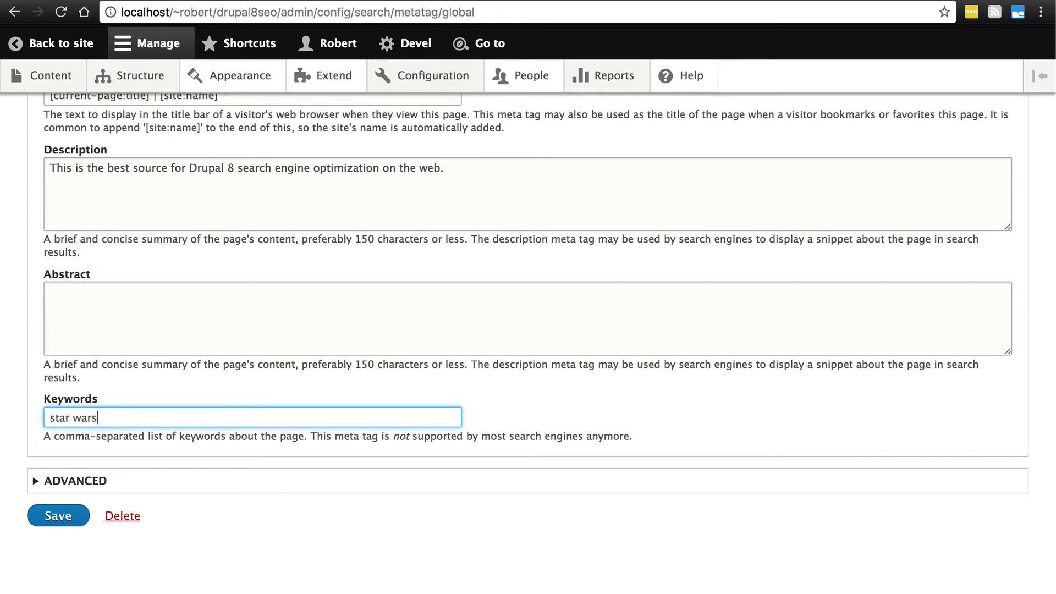
type(", nfl, nintendo")
triple_click(80, 421)
key("BackSpace")
scroll(71, 413, "up", 2)
left_click(102, 372)
left_click(72, 488)
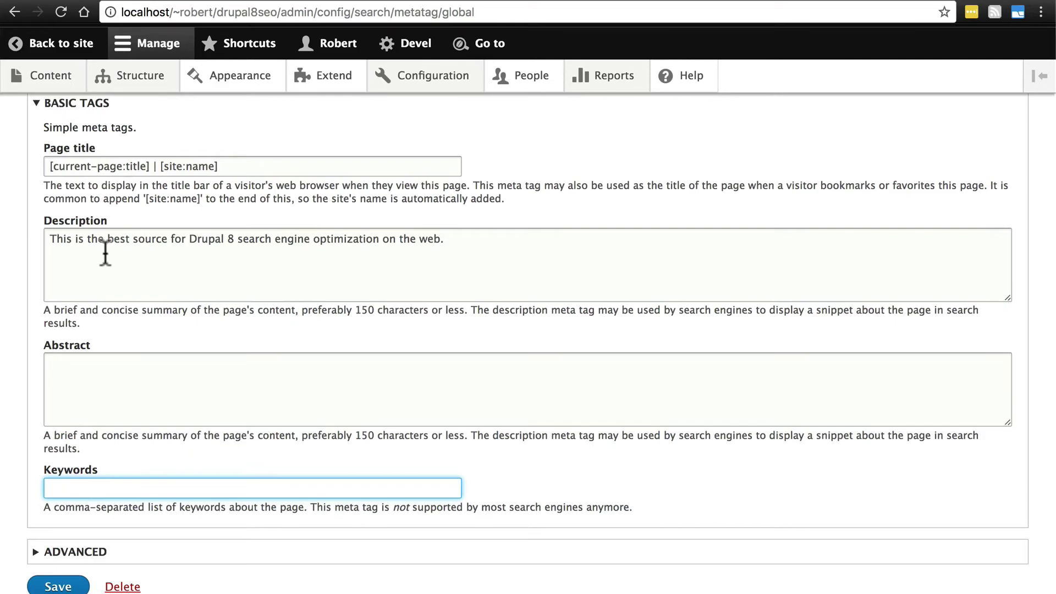
Expand the ADVANCED meta tags section to look over its fields, then collapse it
scroll(104, 270, "down", 2)
left_click(62, 482)
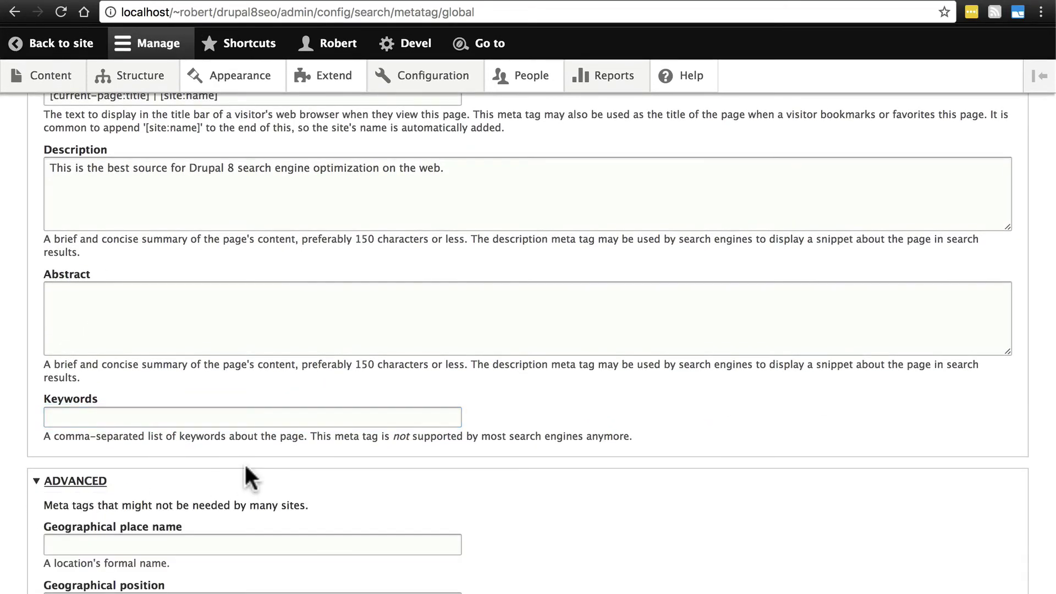
scroll(245, 473, "down", 5)
scroll(229, 302, "down", 10)
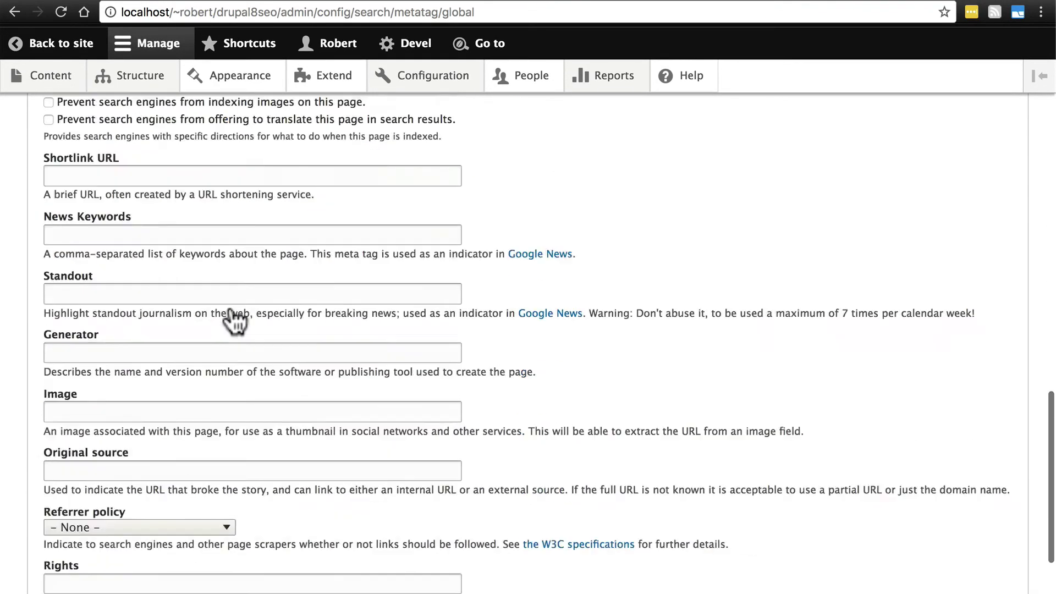
scroll(233, 319, "up", 7)
scroll(234, 319, "down", 4)
scroll(230, 306, "up", 12)
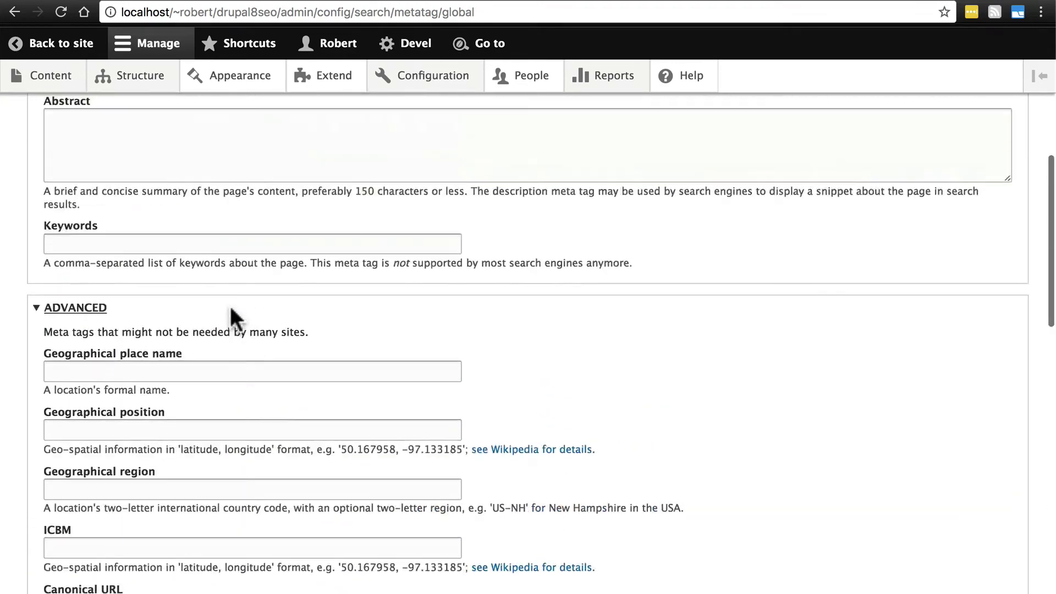
scroll(230, 306, "up", 1)
left_click(95, 328)
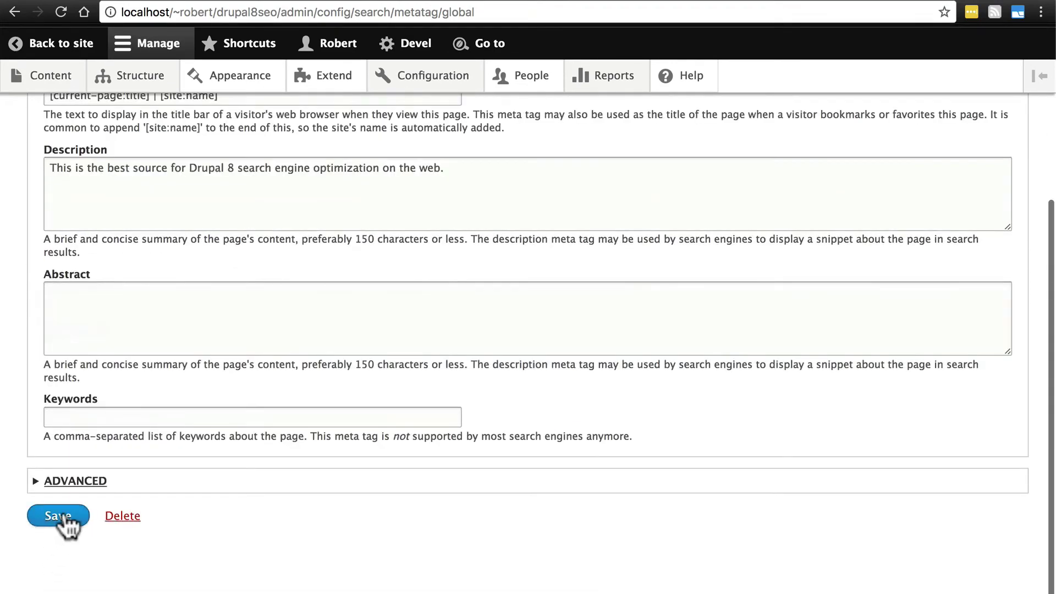
Save the Global meta tag defaults, then open the top OSTraining Google result in a new tab
left_click(59, 516)
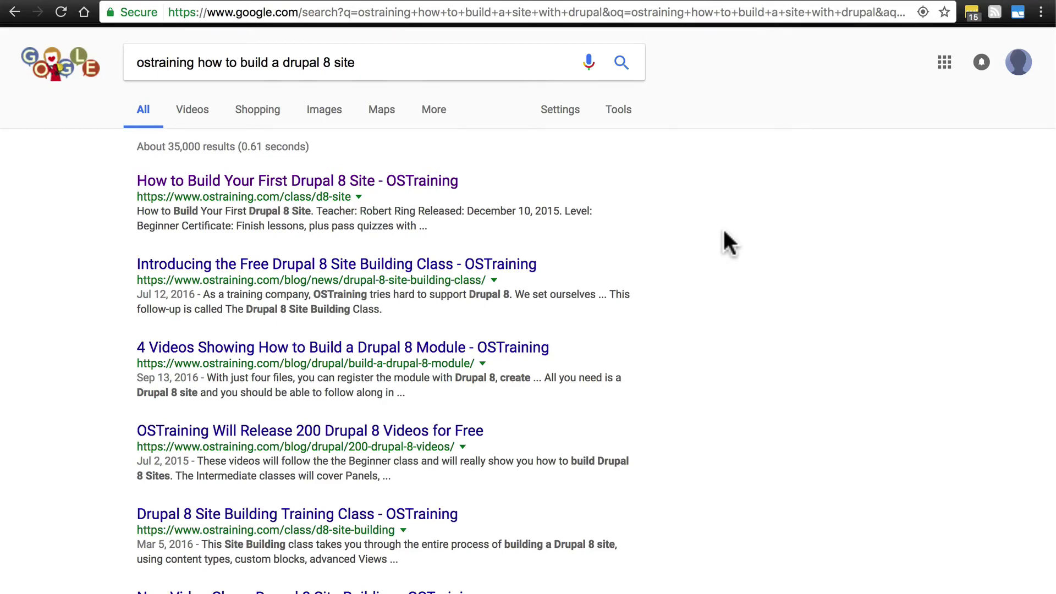
left_click_drag(460, 177, 140, 187)
left_click(140, 183, "super")
View the OSTraining page, then highlight the first Google result's description snippet
key("ctrl+Tab")
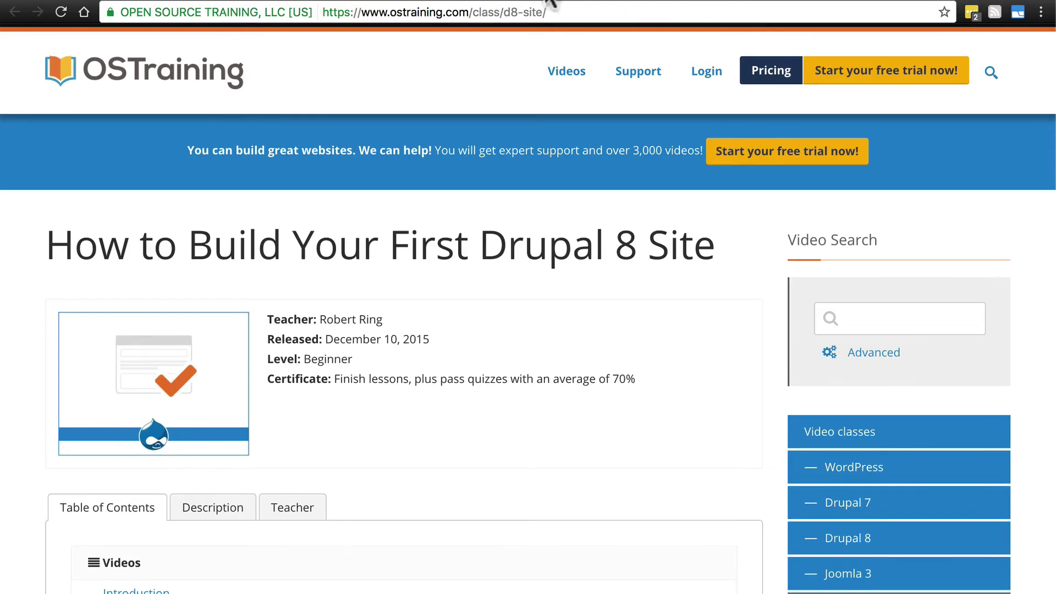
key("ctrl+Tab")
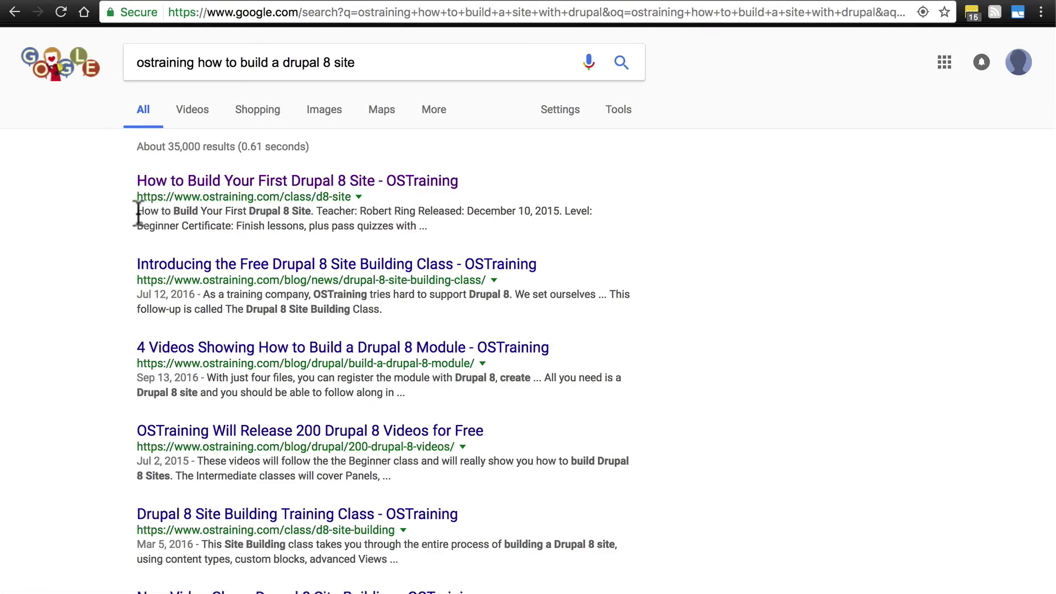
left_click_drag(137, 209, 429, 236)
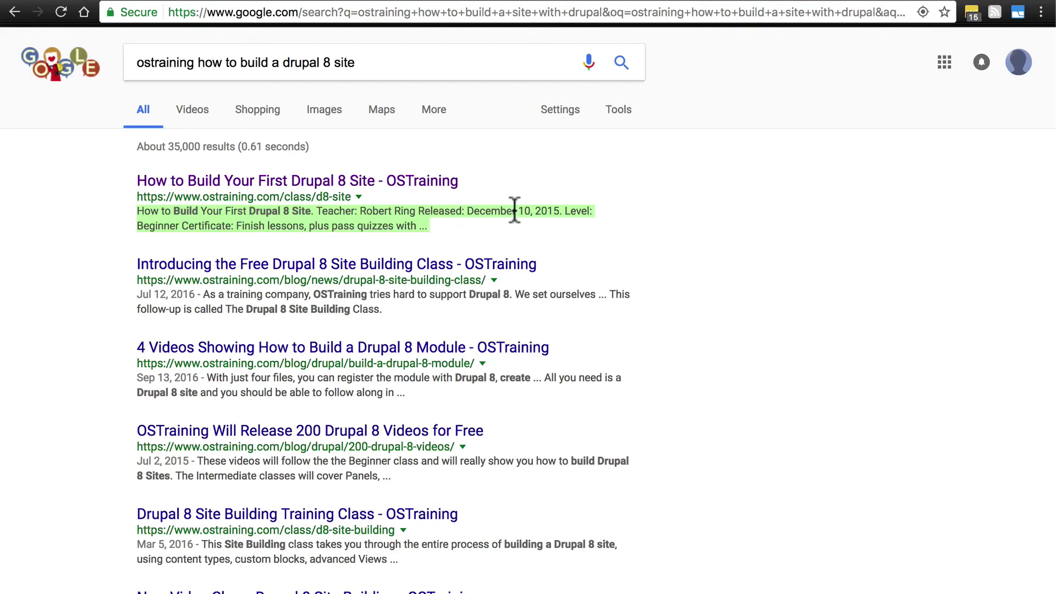
left_click(456, 227)
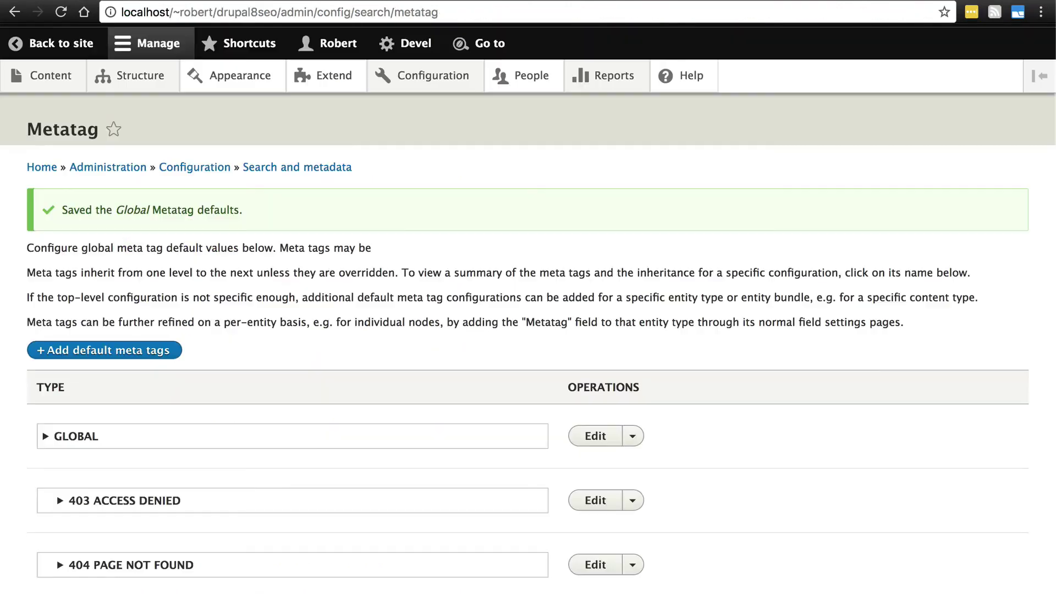
Compare the saved Global description with the Google snippet, then collapse the GLOBAL summary
scroll(495, 333, "down", 3)
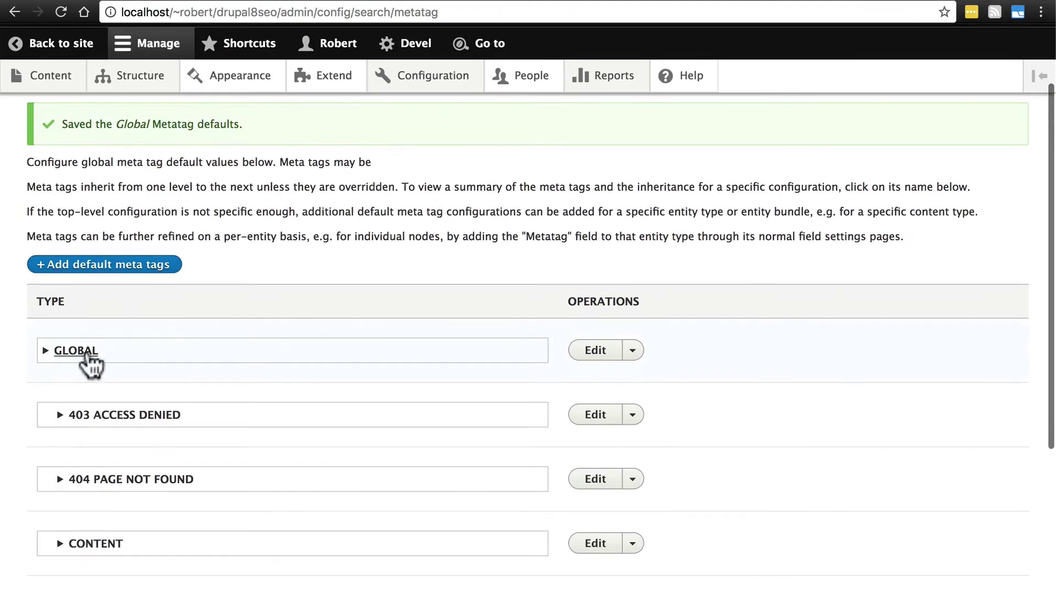
left_click(90, 360)
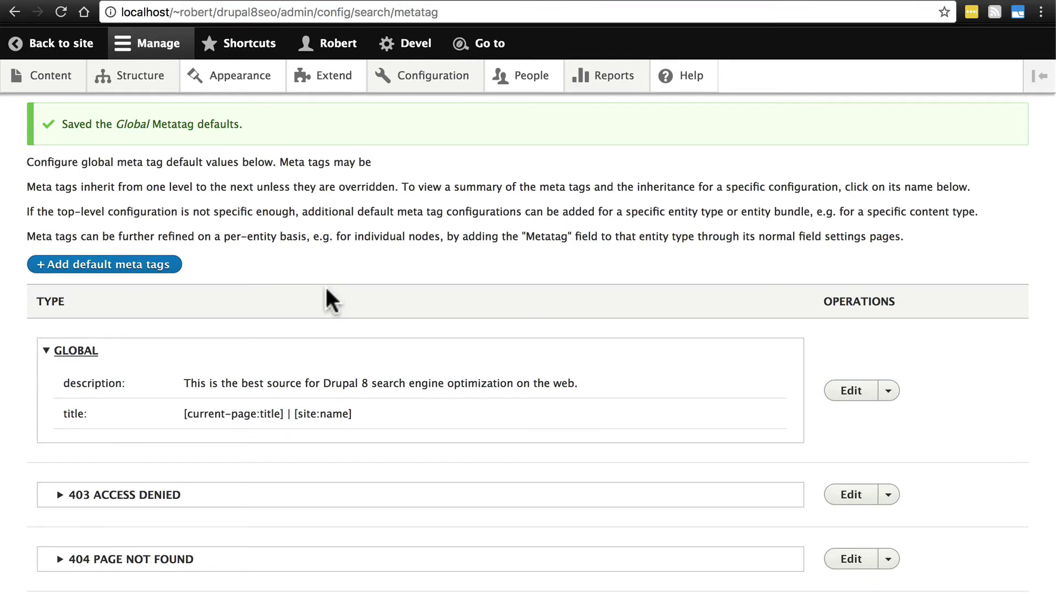
scroll(330, 300, "down", 2)
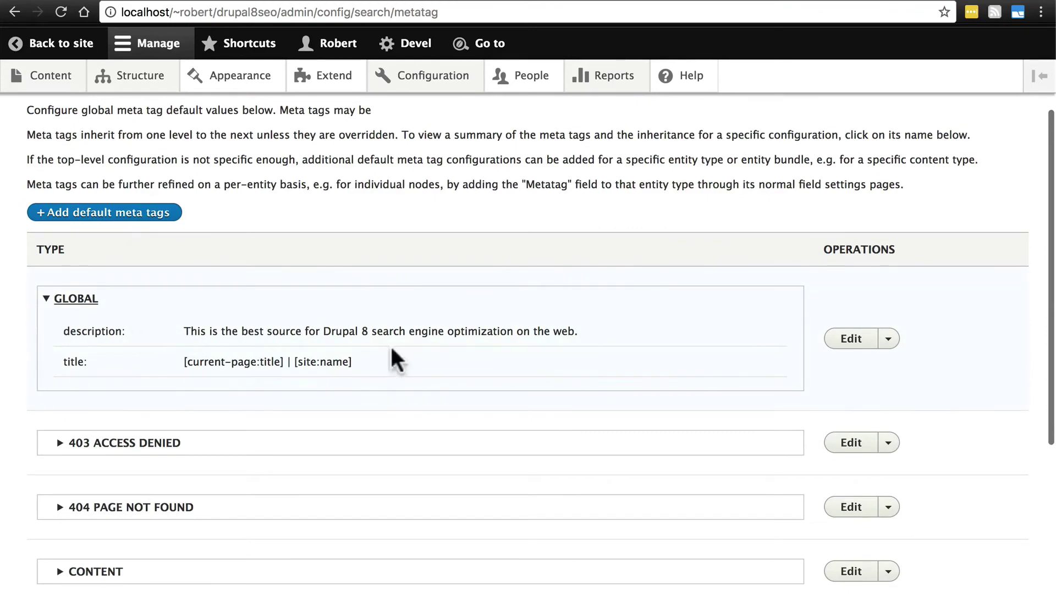
key("ctrl+Tab")
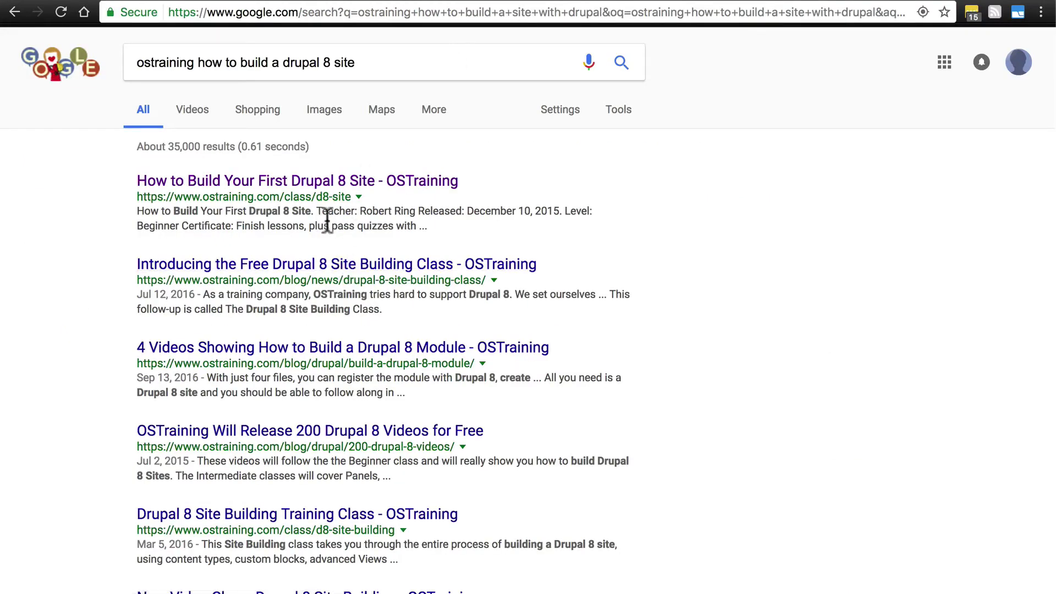
key("ctrl+shift+Tab")
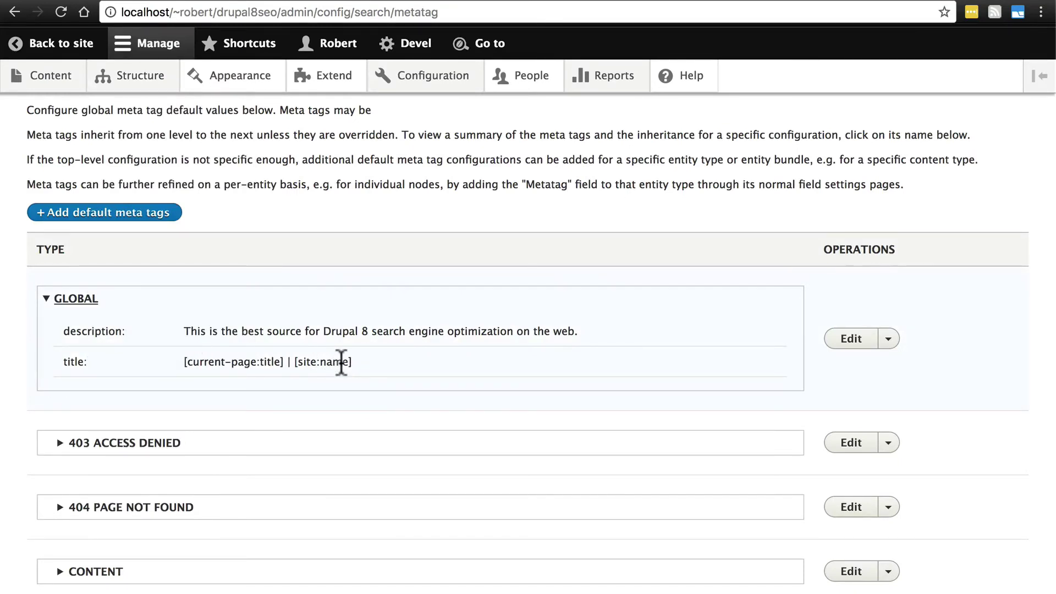
key("ctrl+Tab")
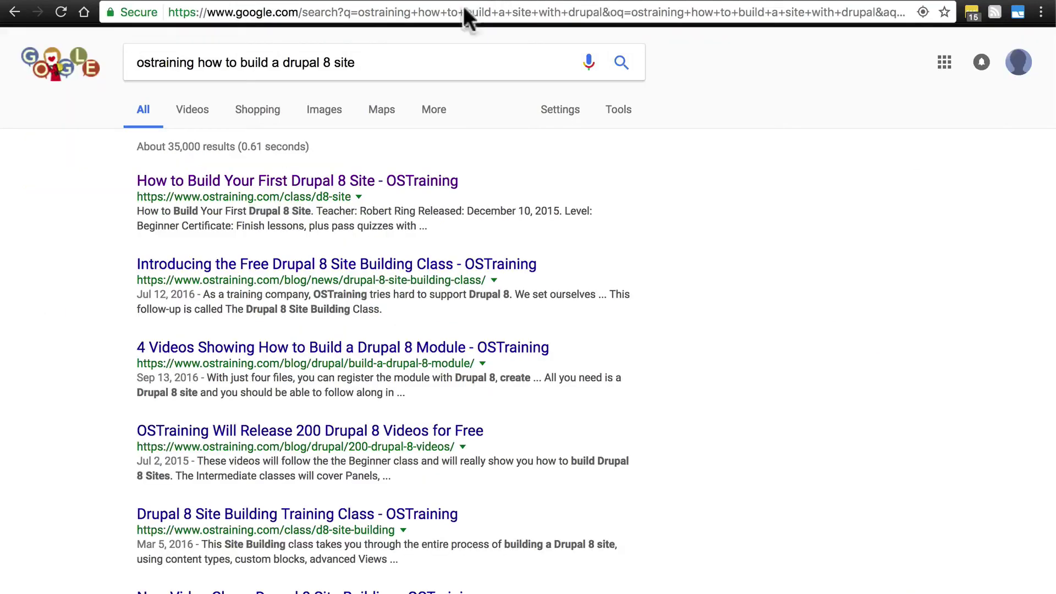
key("ctrl+shift+Tab")
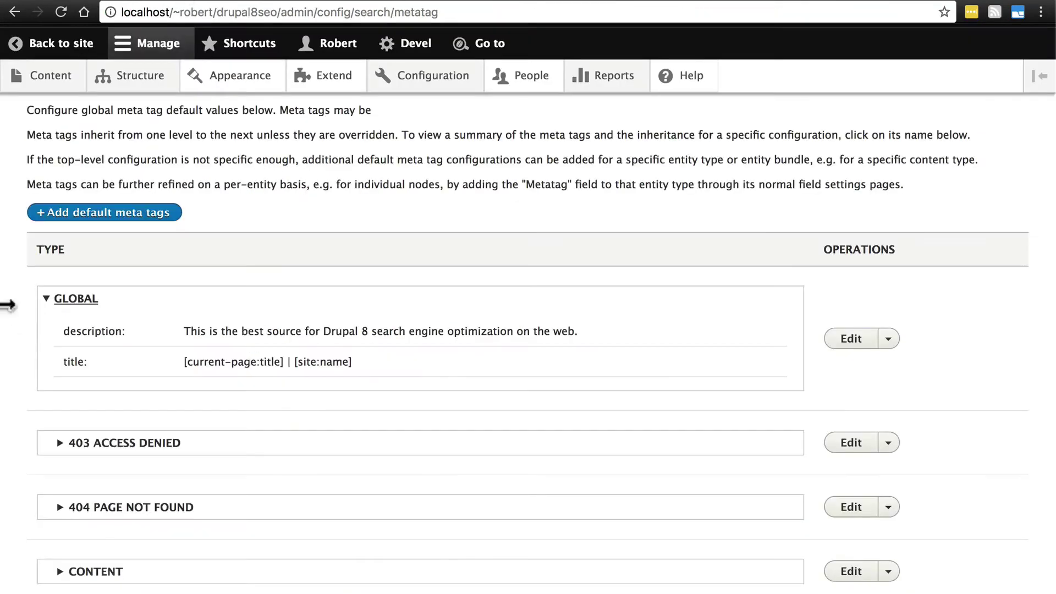
left_click(64, 300)
scroll(261, 368, "down", 3)
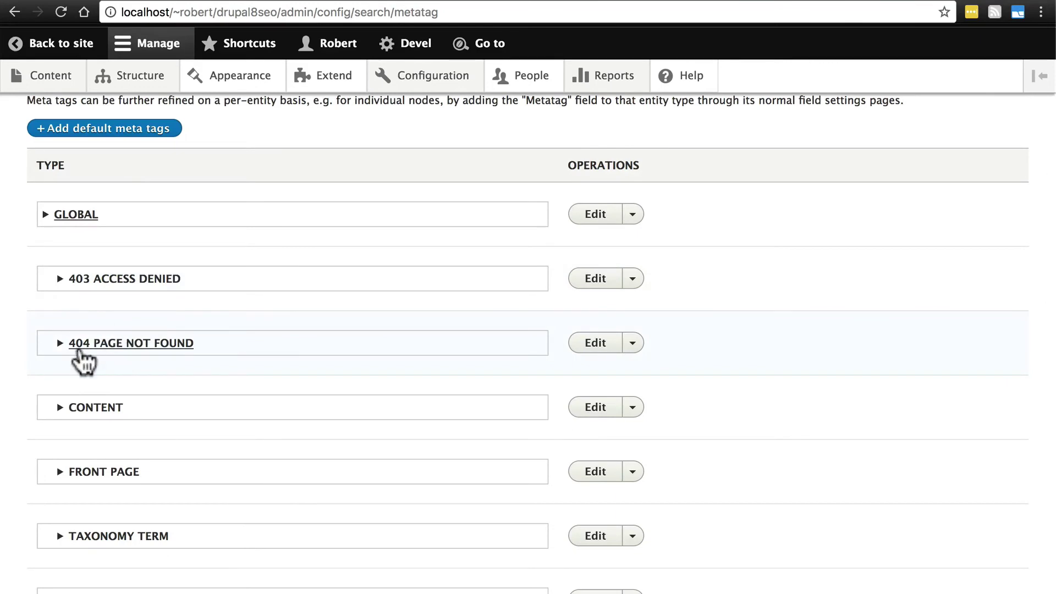
Expand CONTENT, FRONT PAGE and GLOBAL to confirm the first two inherit Global's description
left_click(94, 407)
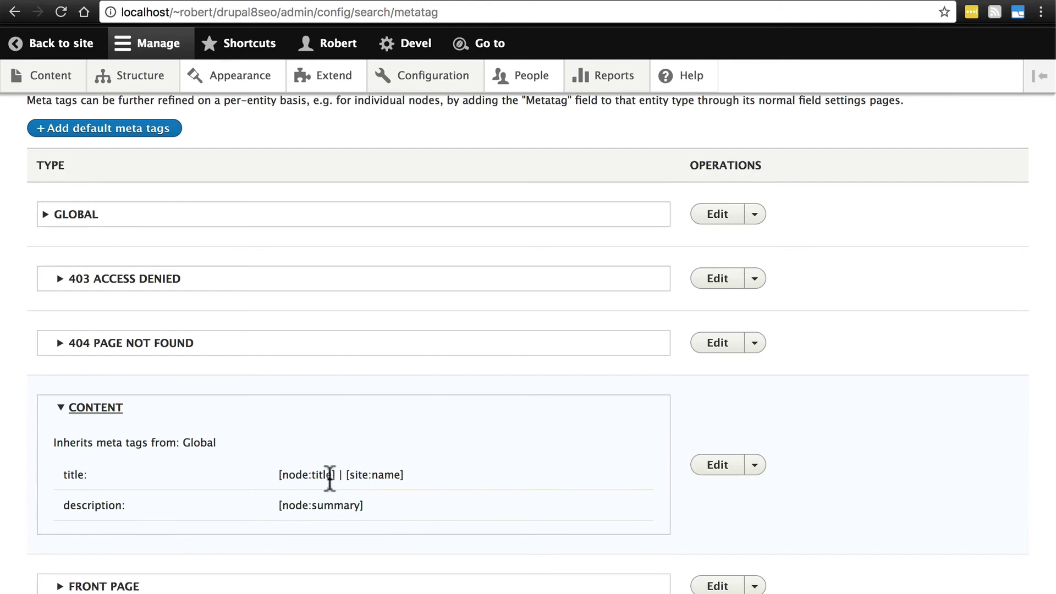
scroll(405, 504, "down", 2)
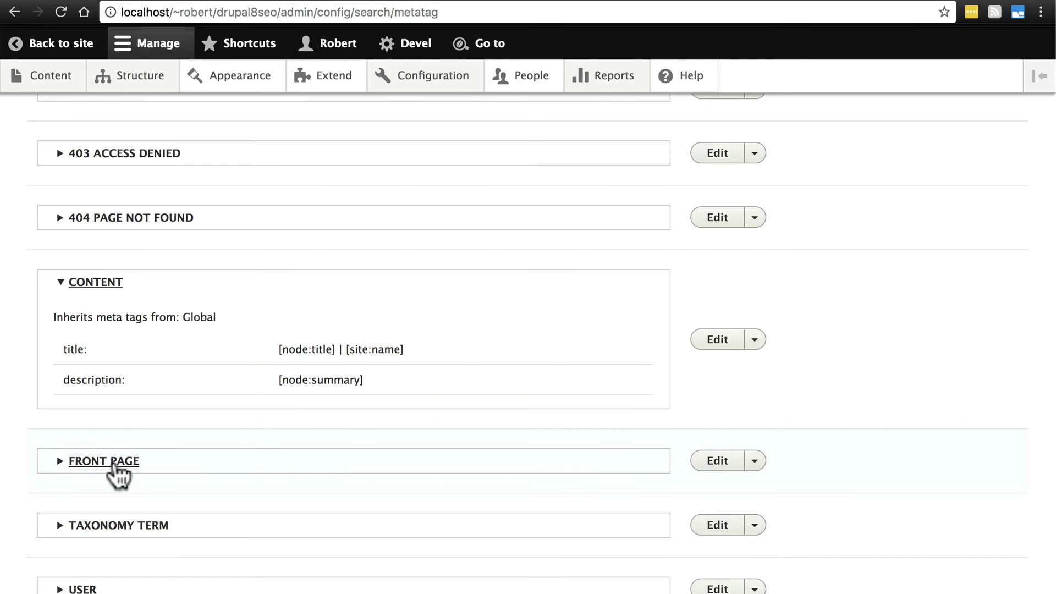
left_click(114, 465)
scroll(345, 525, "down", 2)
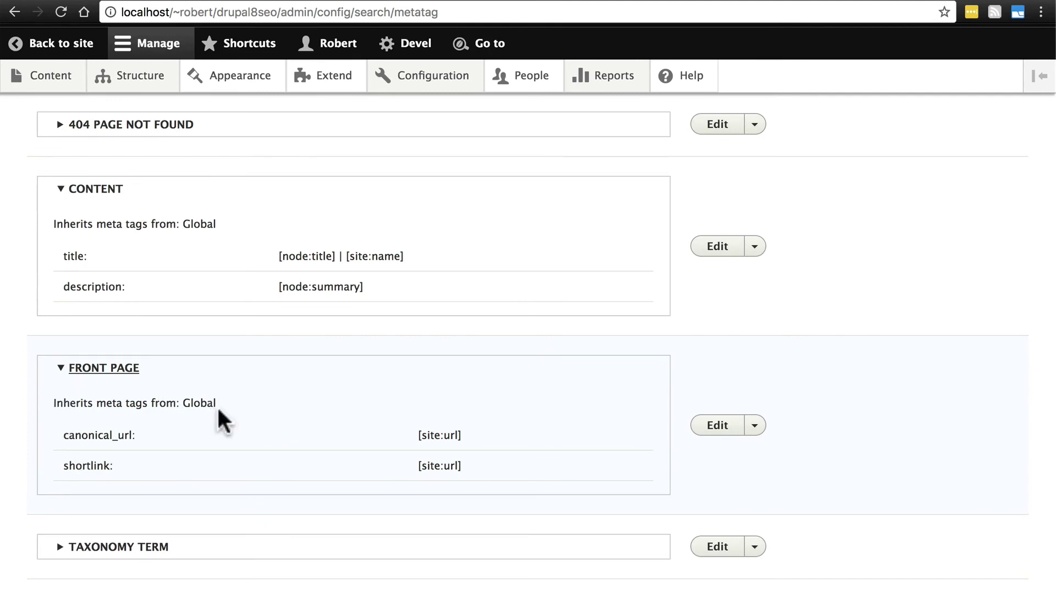
scroll(225, 413, "up", 1)
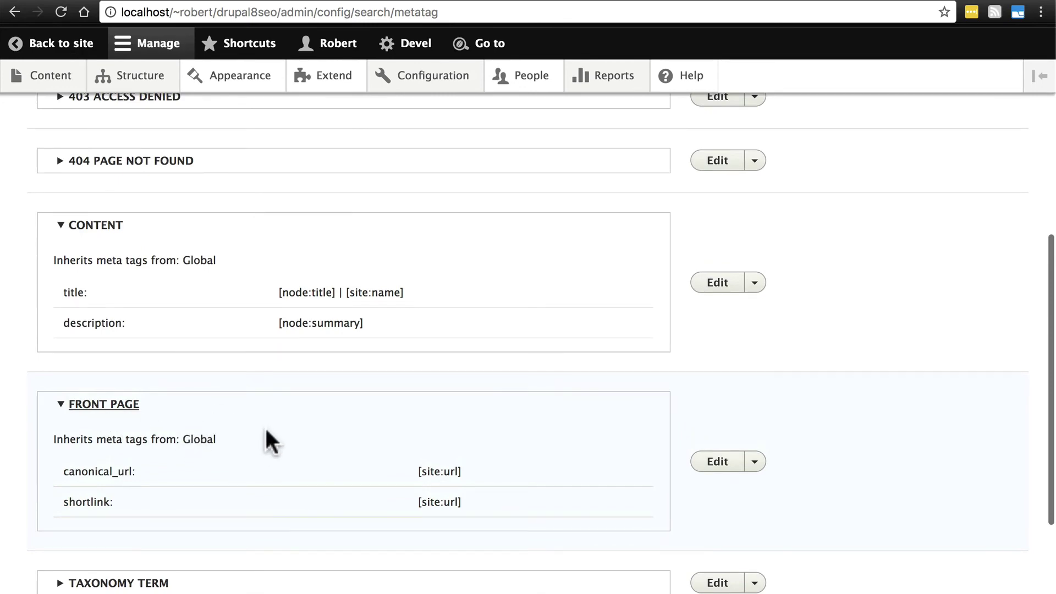
scroll(266, 438, "up", 7)
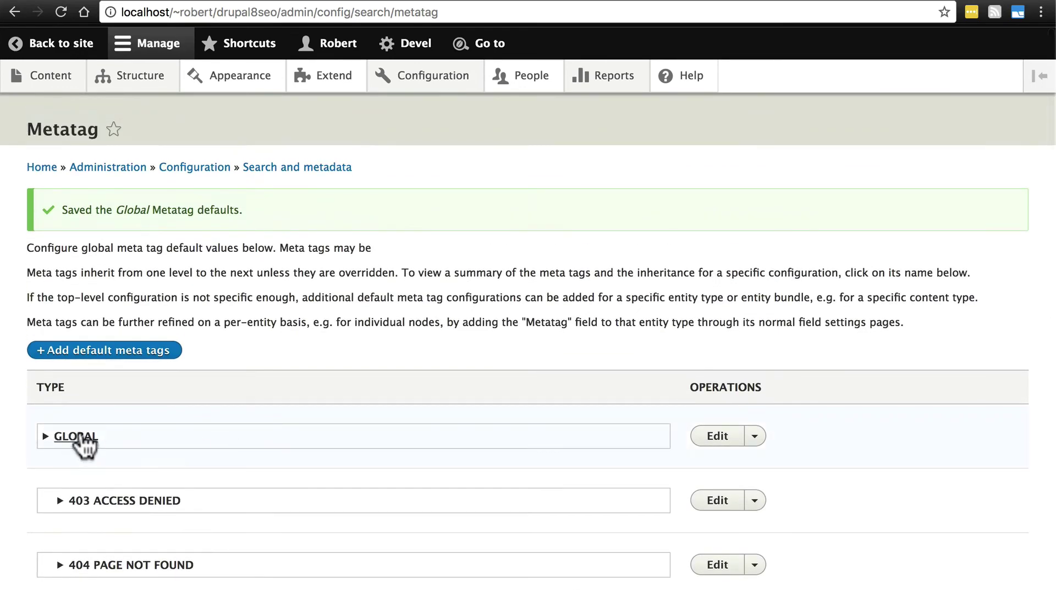
scroll(72, 440, "down", 2)
left_click(83, 373)
scroll(247, 390, "down", 2)
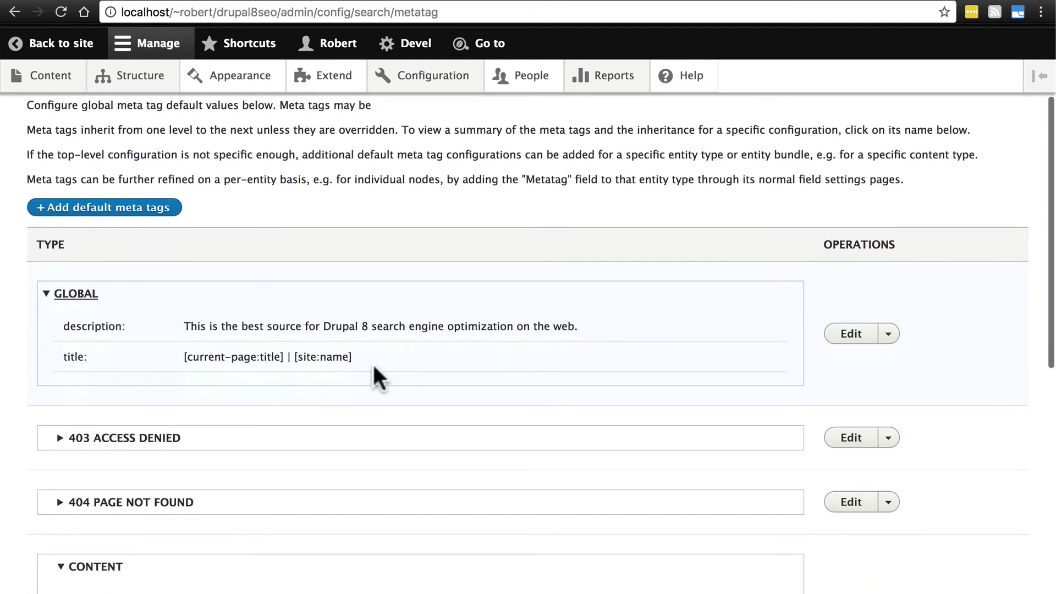
scroll(373, 367, "down", 9)
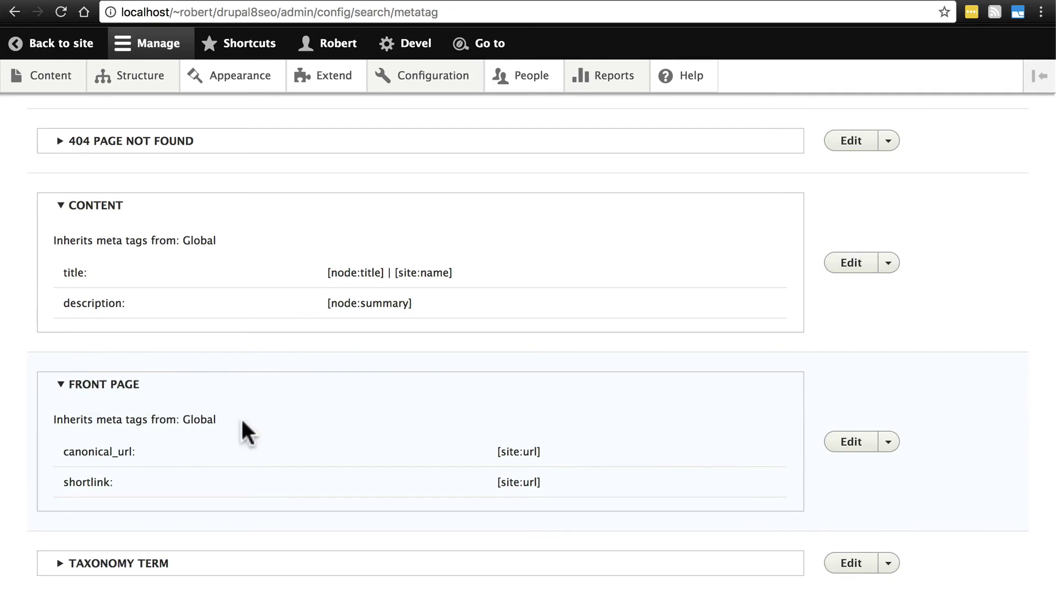
scroll(242, 424, "up", 10)
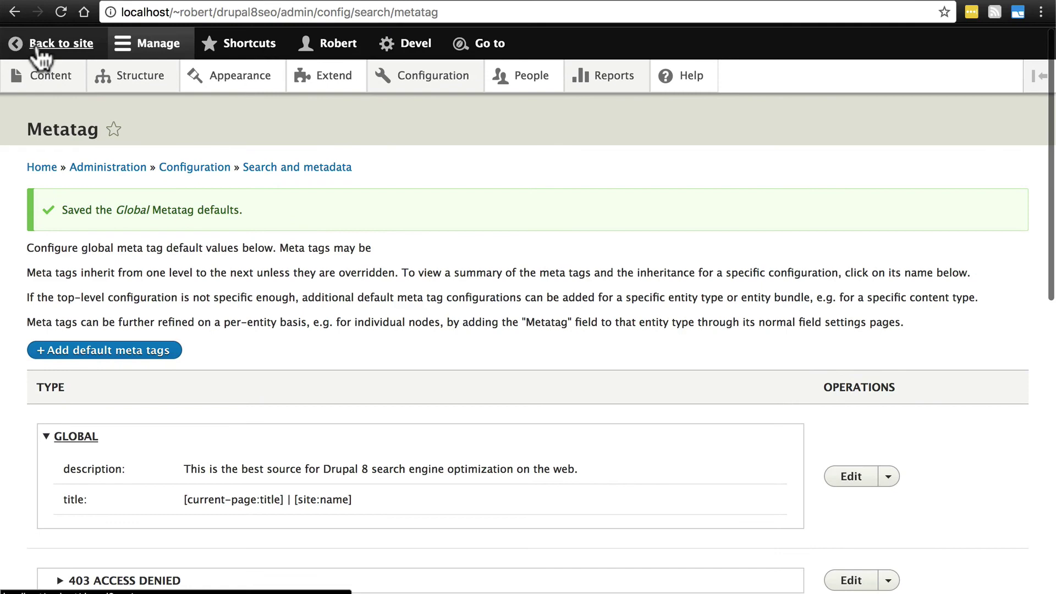
Leave the admin area for the front page, then reopen the Metatag defaults list via Search and metadata
left_click(36, 48)
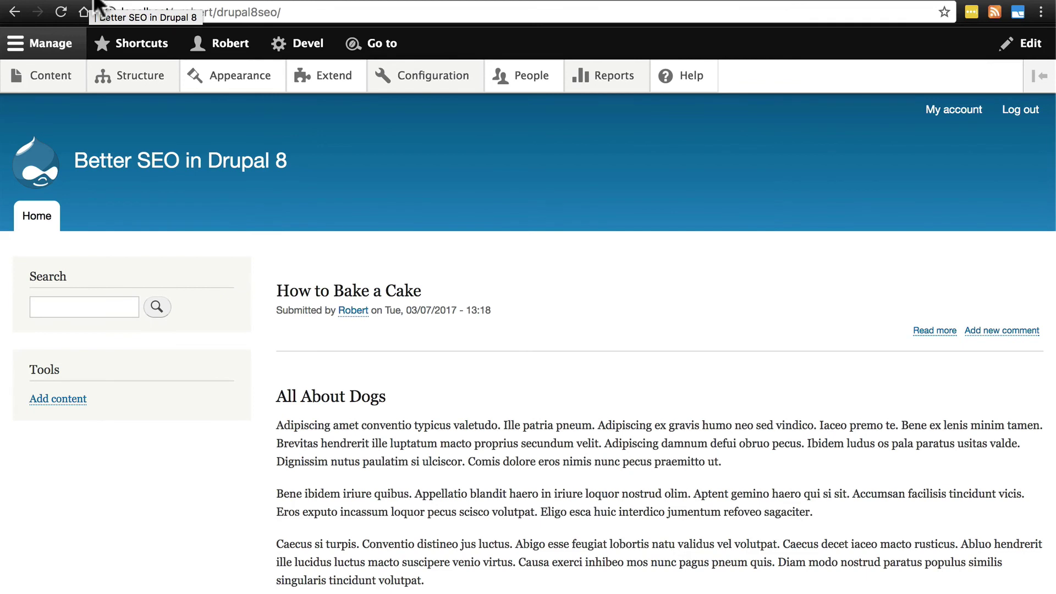
mouse_move(440, 74)
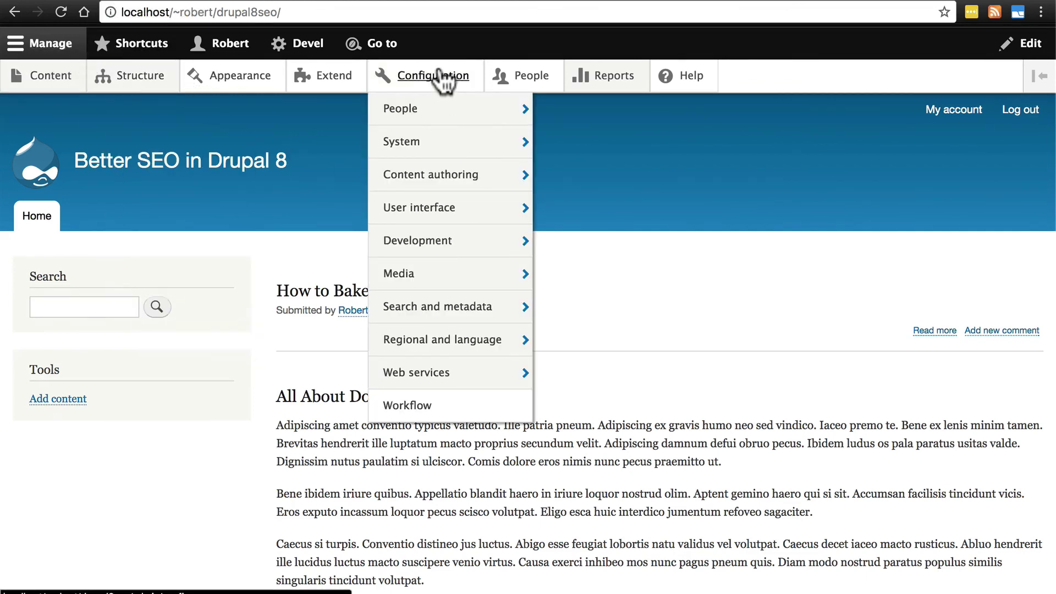
mouse_move(442, 311)
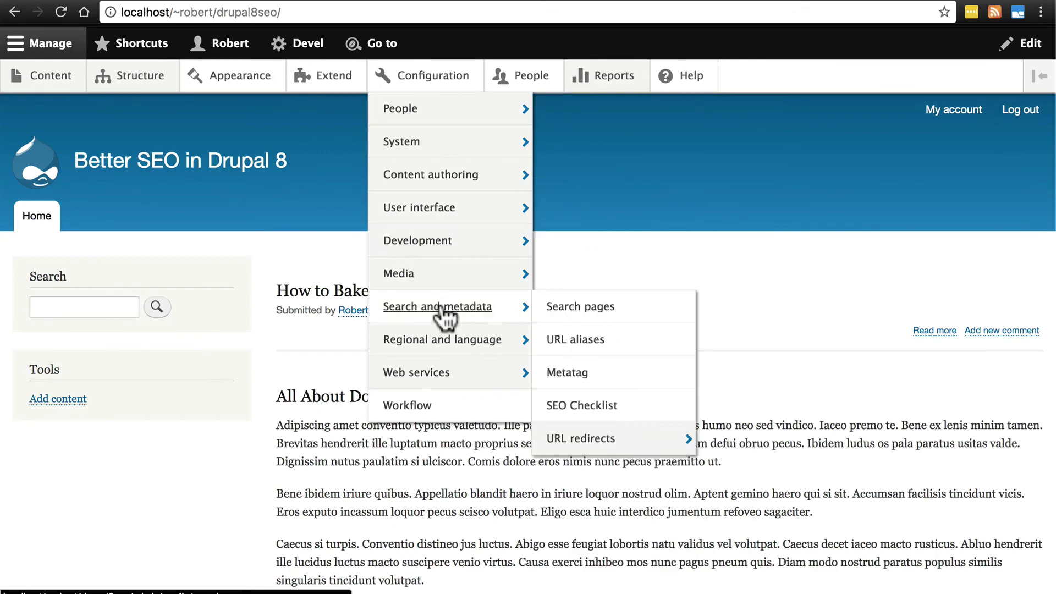
left_click(588, 384)
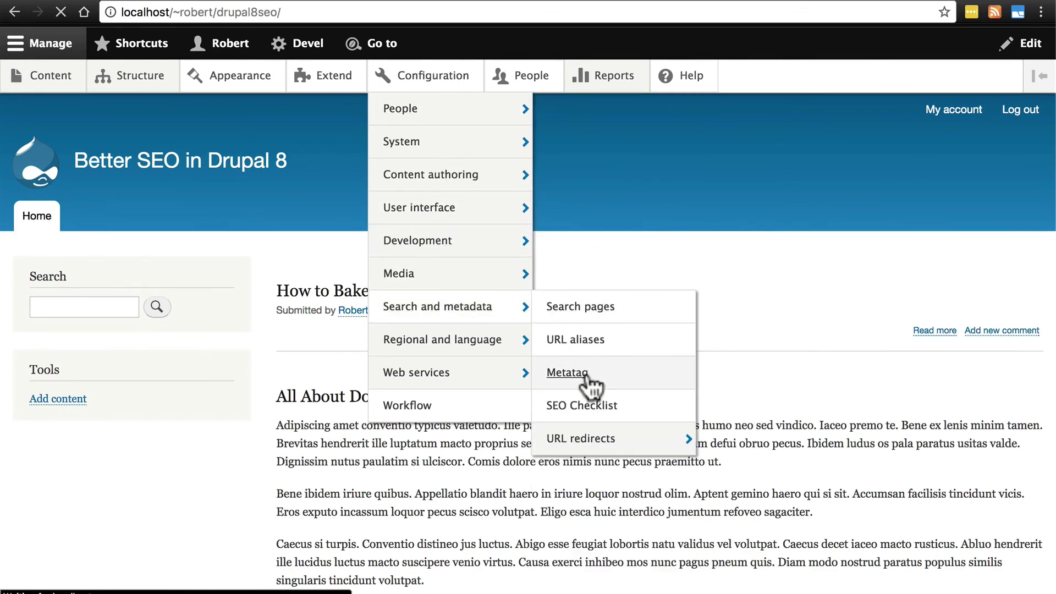
scroll(130, 370, "down", 5)
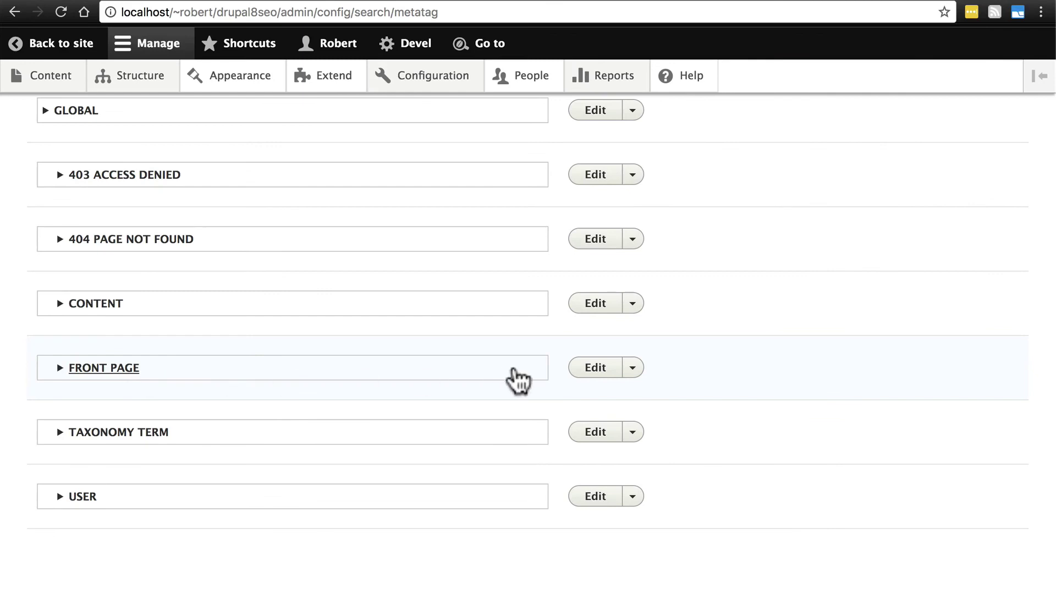
Set the Front page Page title to the [site:name] token from Site information
left_click(592, 369)
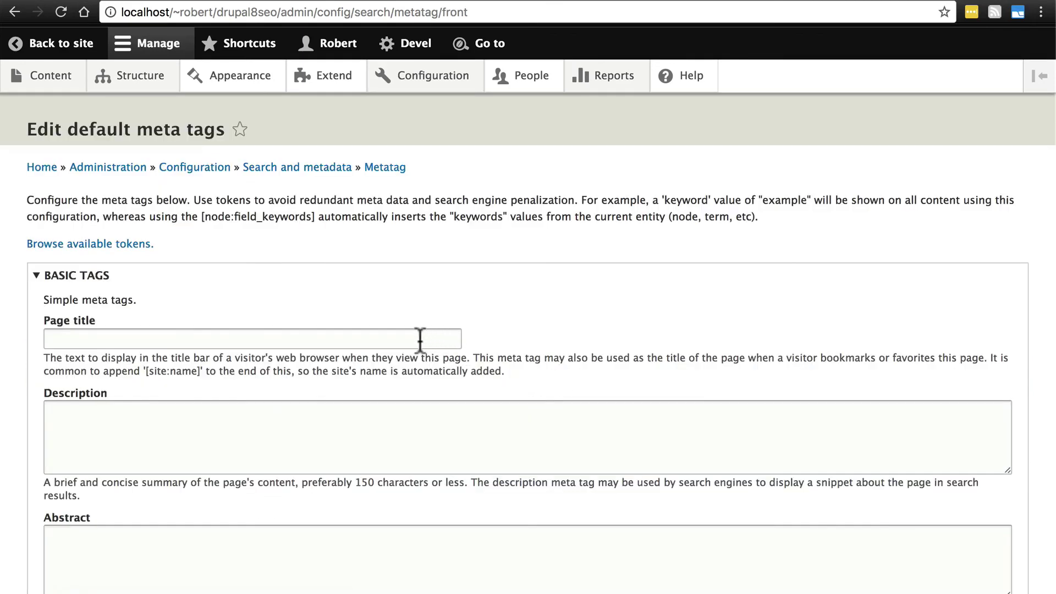
left_click(323, 335)
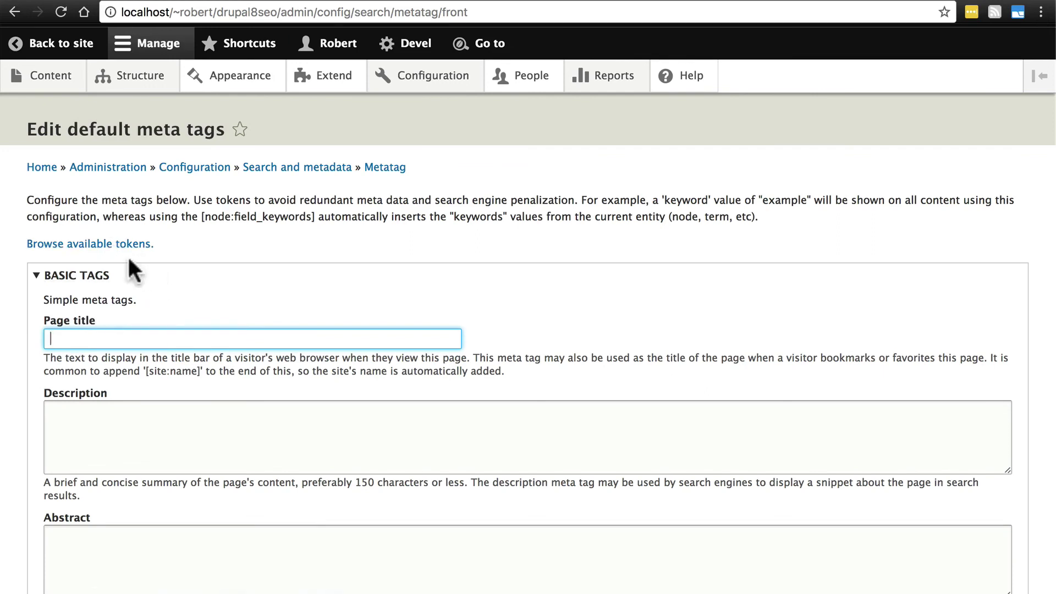
left_click(62, 245)
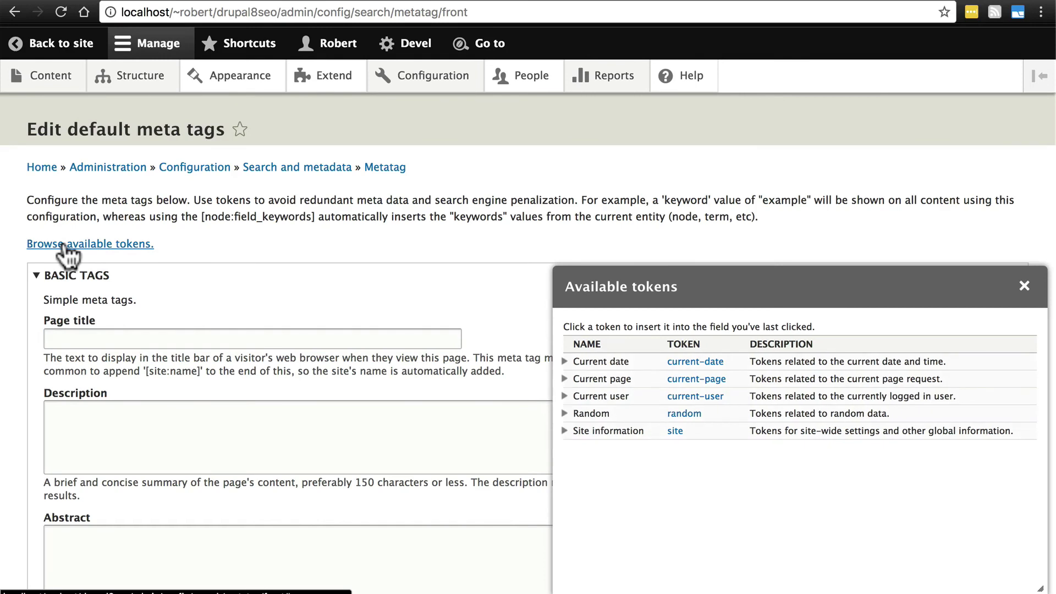
left_click(565, 432)
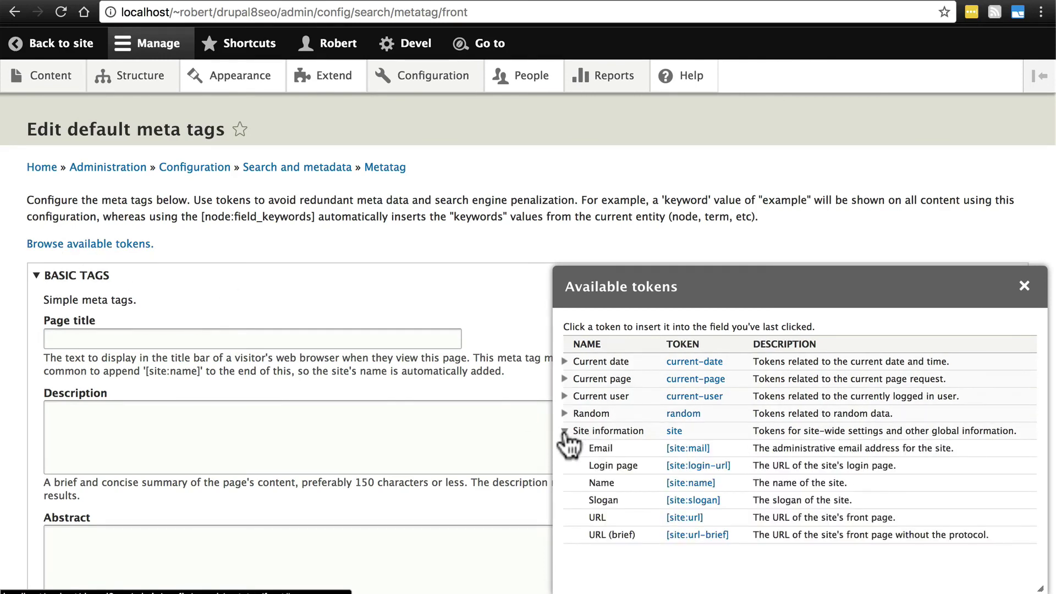
left_click(690, 483)
scroll(690, 484, "down", 5)
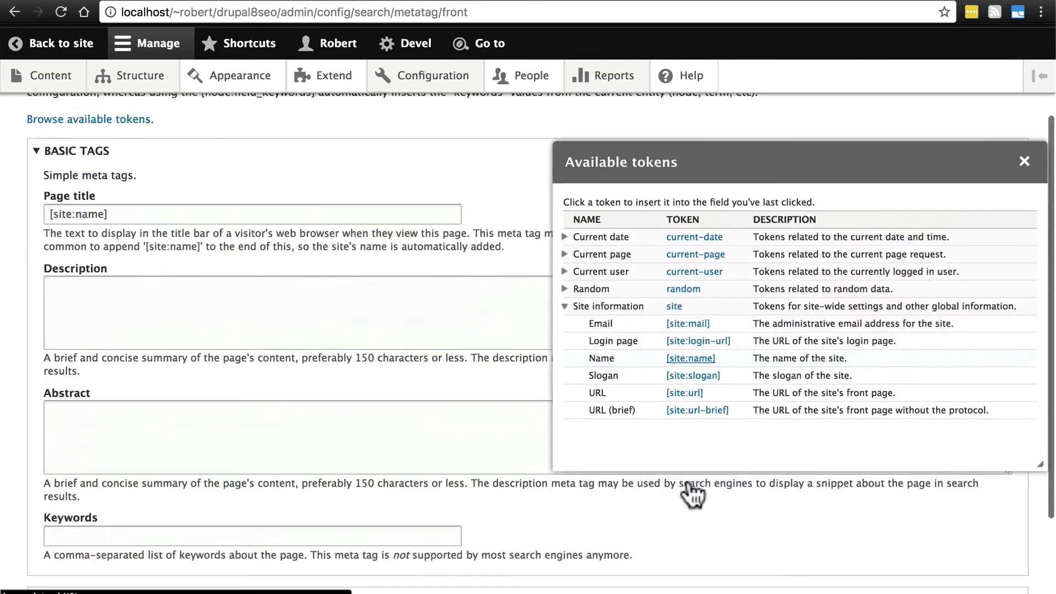
left_click(1024, 43)
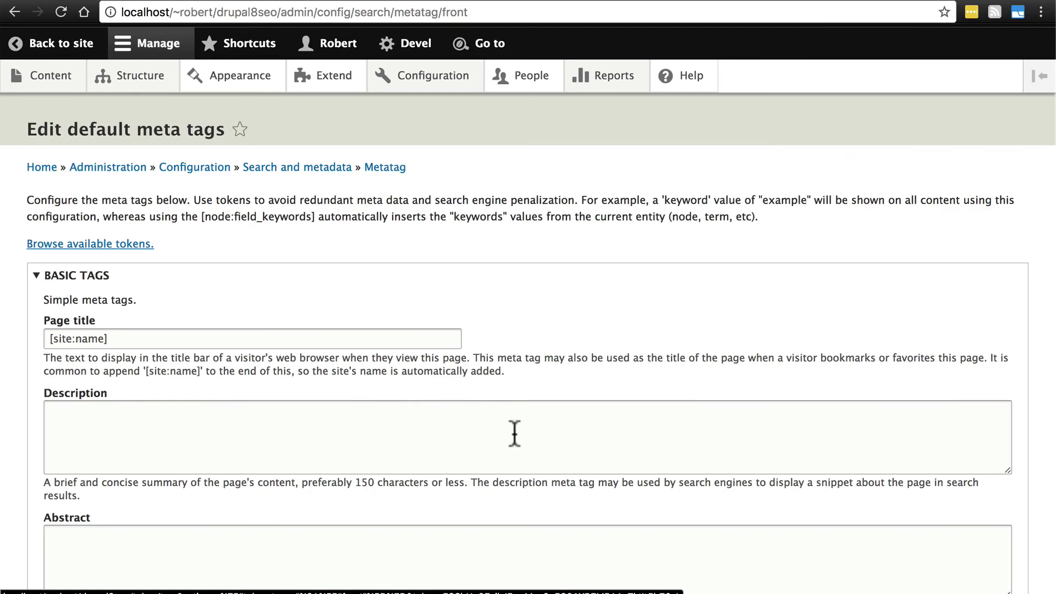
Save the Front page meta tag defaults and return to the site's front page
scroll(517, 340, "down", 3)
scroll(517, 347, "down", 1)
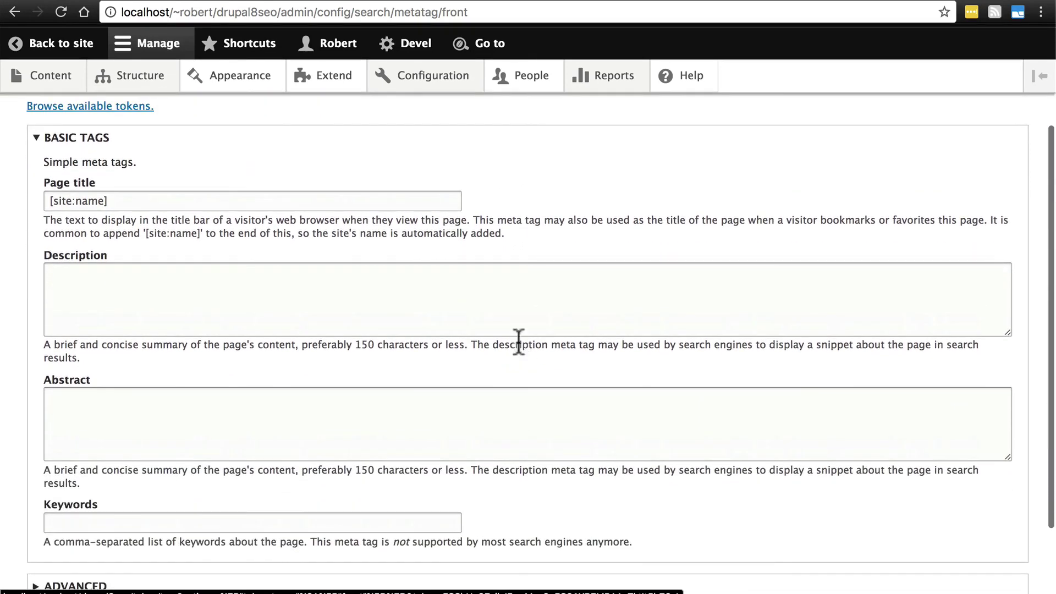
scroll(517, 272, "down", 3)
left_click(62, 520)
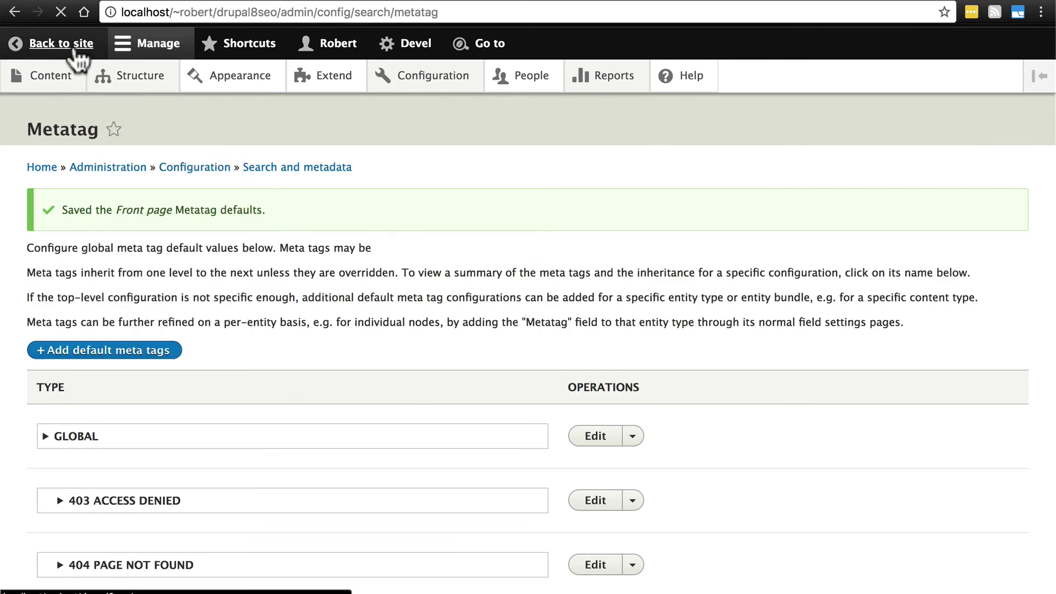
left_click(75, 48)
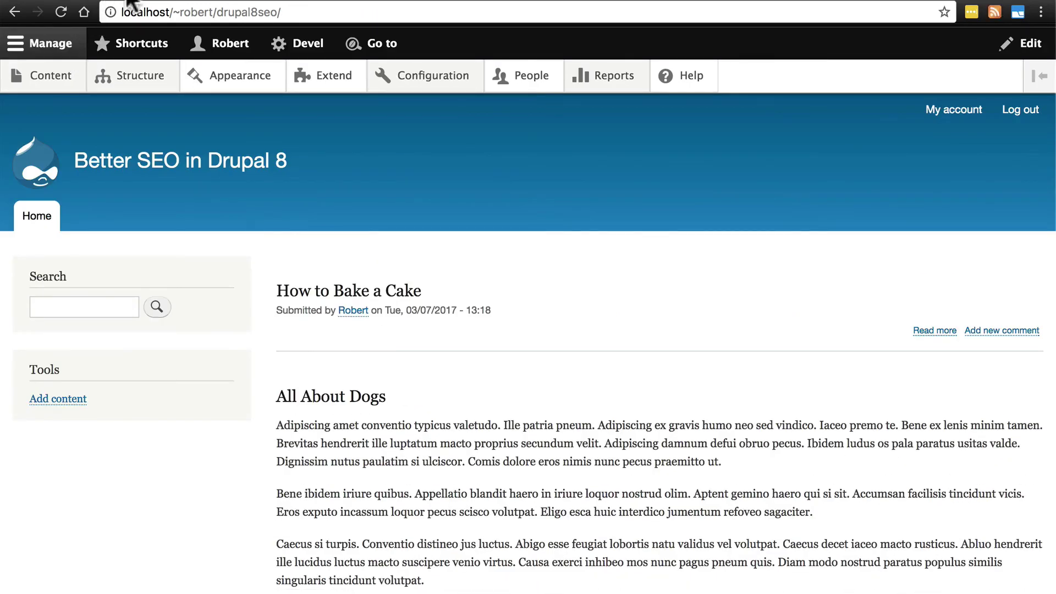